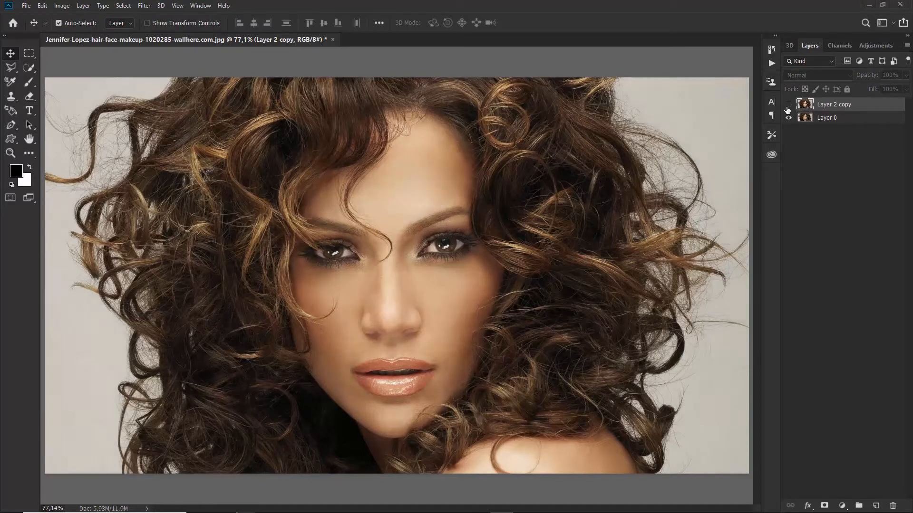
Compare Layer 2 copy on and off, then merge it down into Layer 0
click(788, 106)
click(787, 106)
click(788, 105)
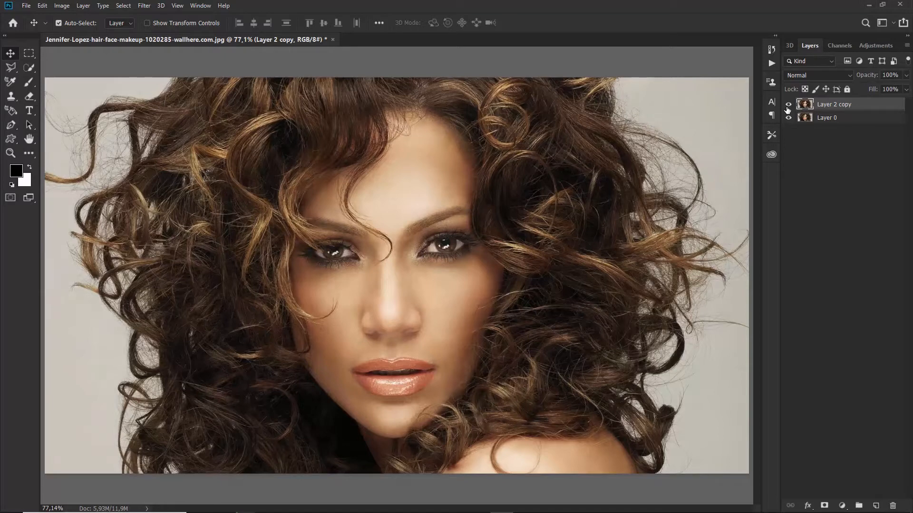
click(787, 106)
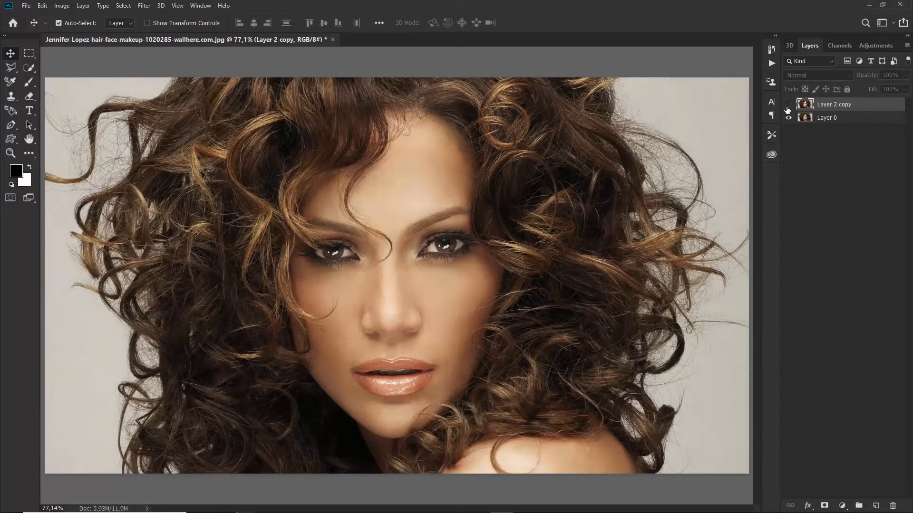
click(788, 105)
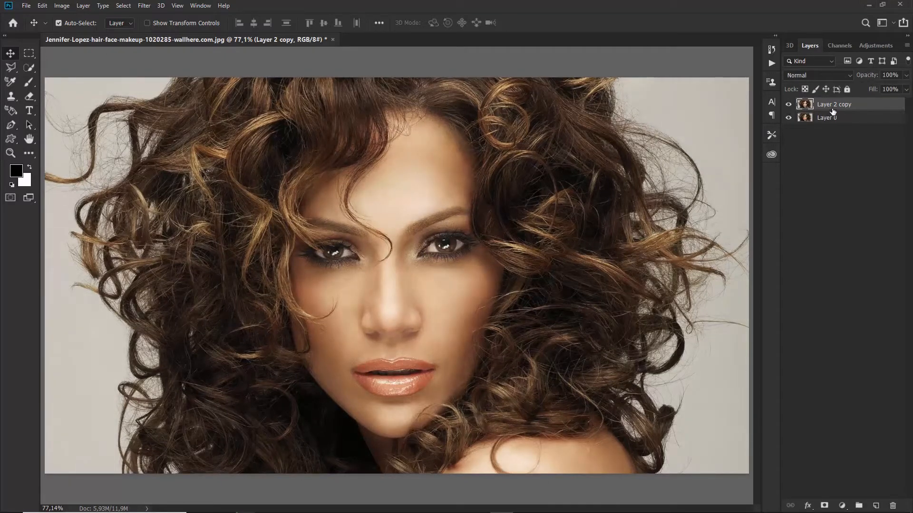
key(ctrl+e)
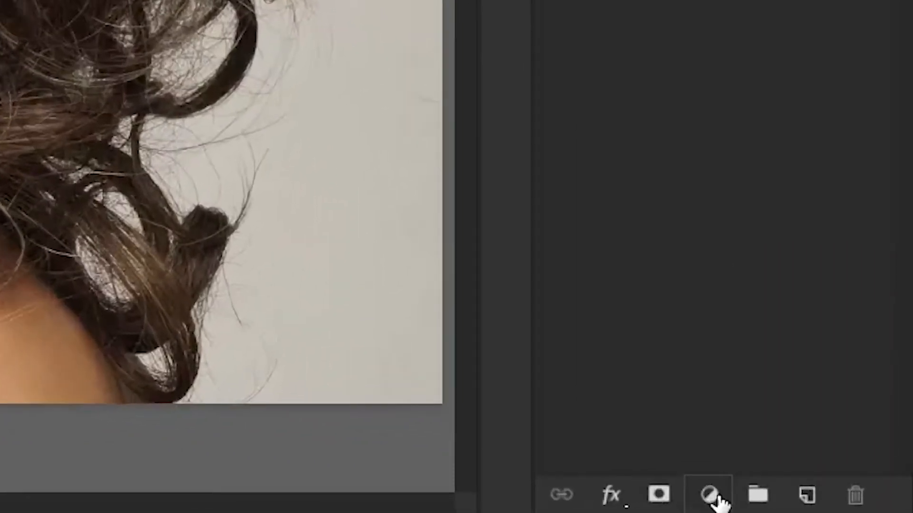
Add a Curves 1 layer lifting input 102 to output 179, then hide it
click(841, 505)
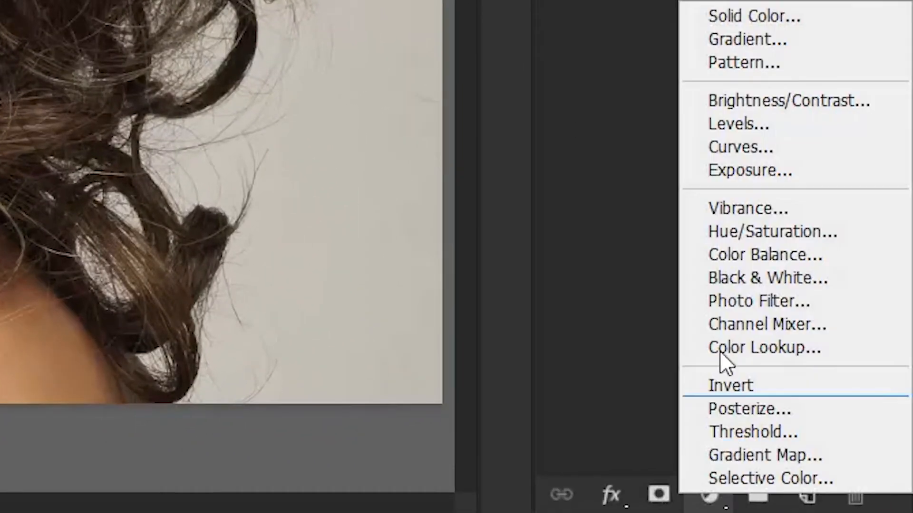
click(745, 148)
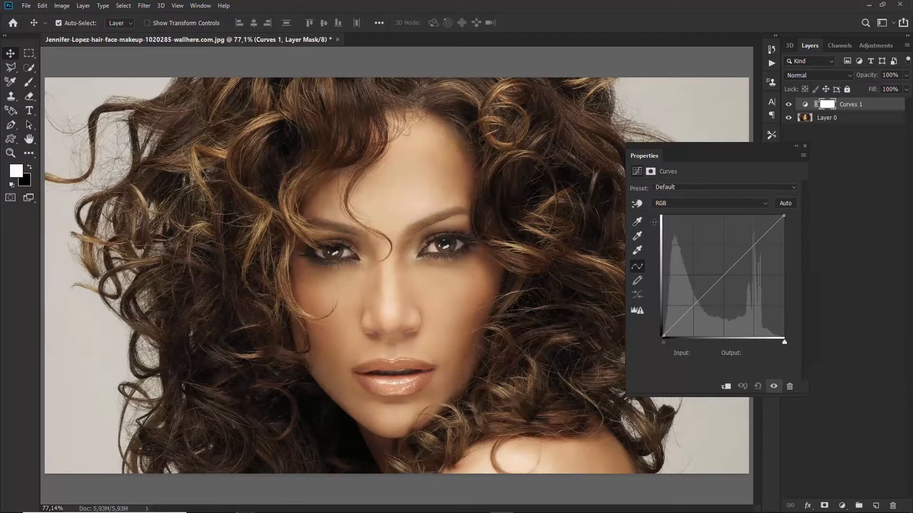
drag(723, 276, 711, 251)
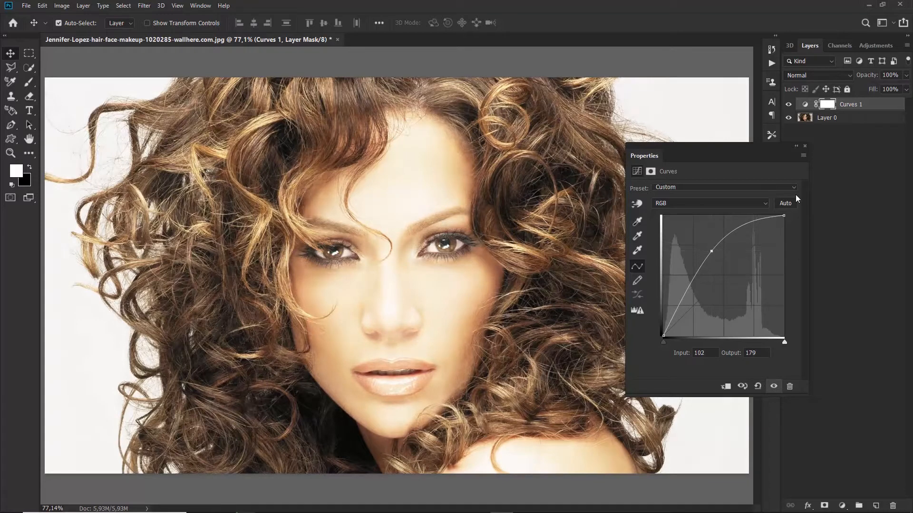
click(804, 148)
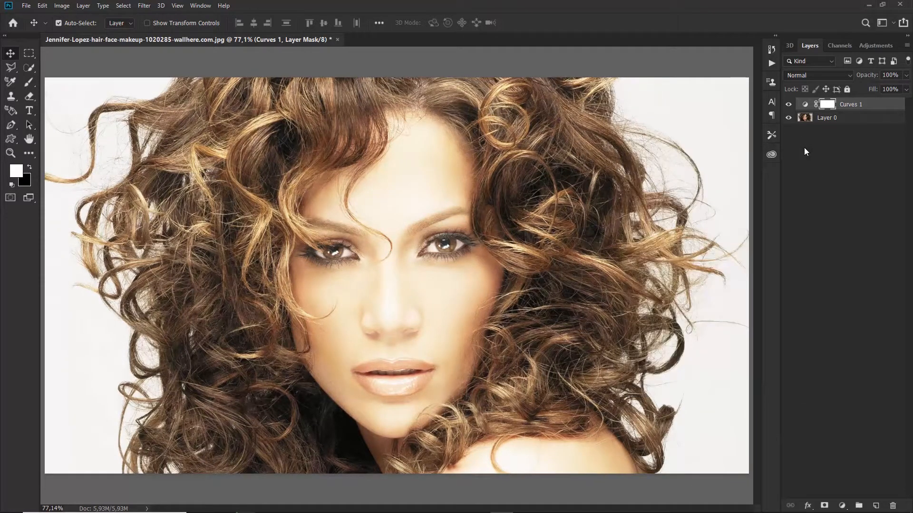
click(788, 104)
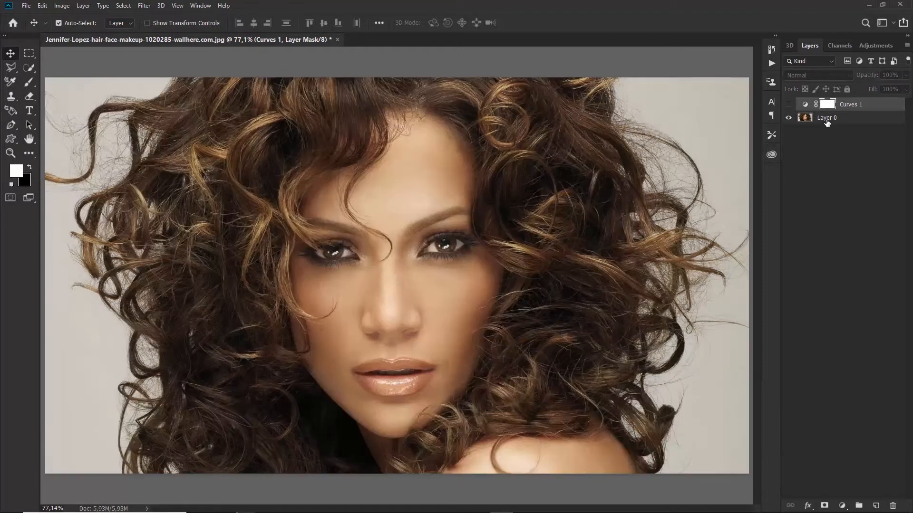
click(875, 506)
key(d)
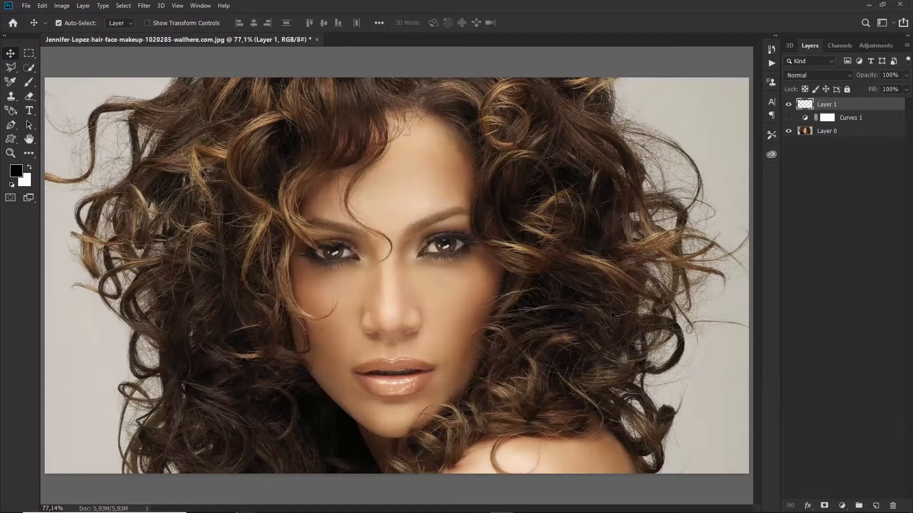
key(b)
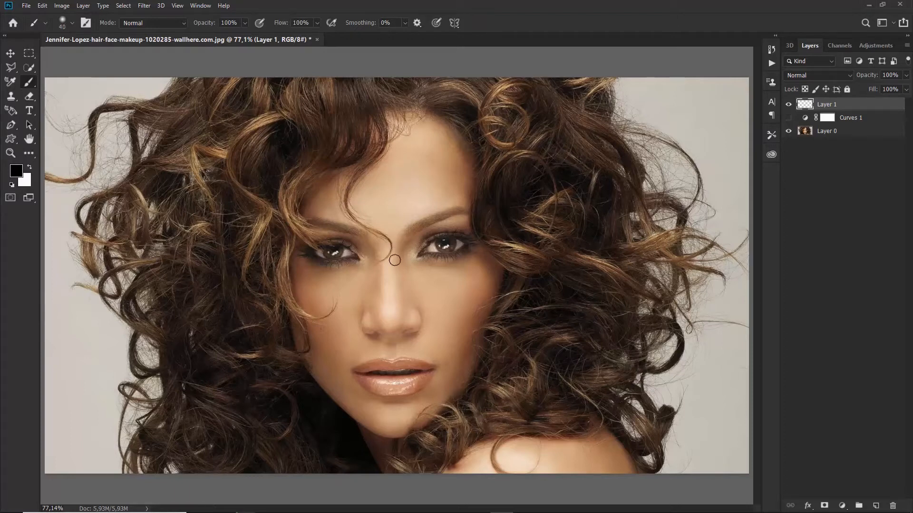
drag(349, 201, 433, 185)
drag(395, 264, 394, 319)
drag(333, 288, 466, 285)
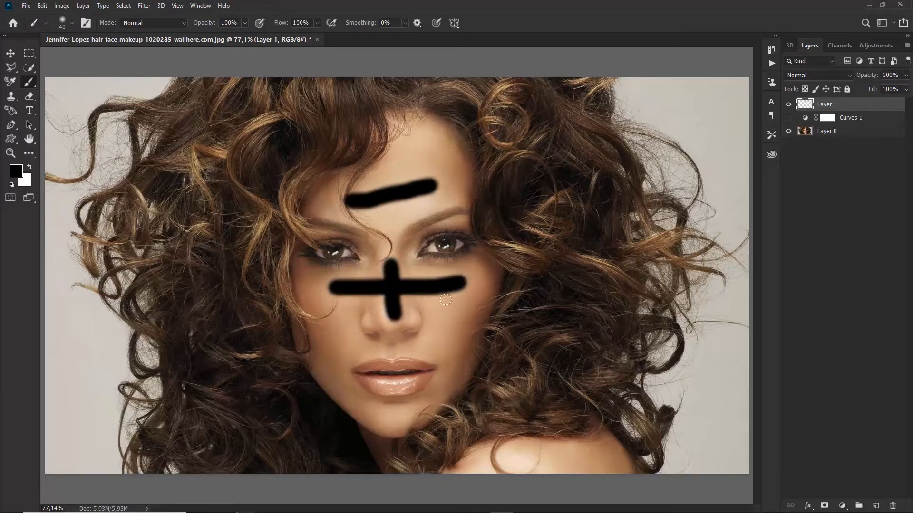
drag(373, 384, 416, 383)
drag(392, 415, 394, 421)
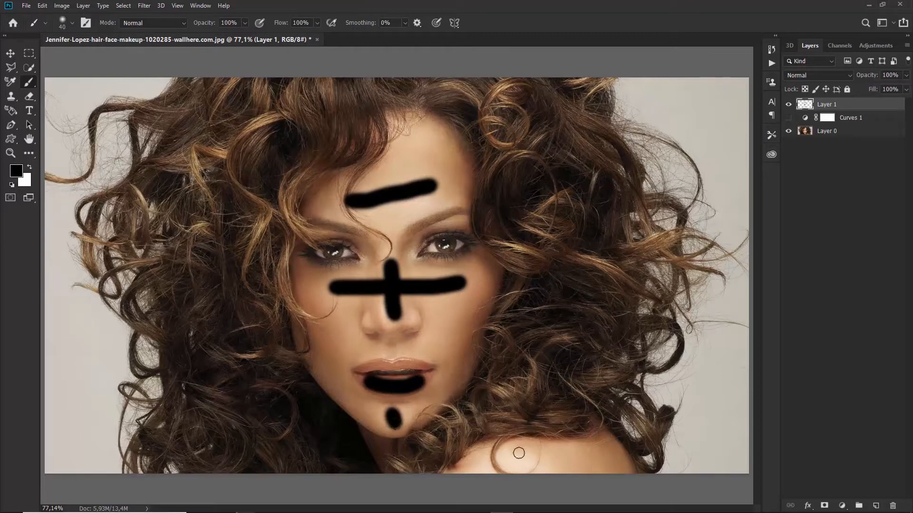
drag(491, 459, 555, 459)
mouse_move(530, 374)
mouse_down()
mouse_move(537, 138)
mouse_move(323, 113)
mouse_move(216, 298)
mouse_up()
drag(224, 364, 244, 424)
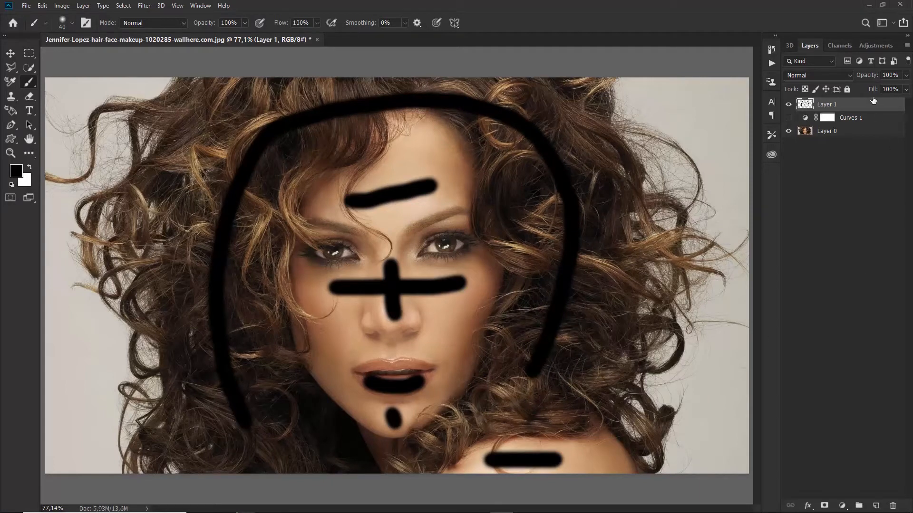
key(Delete)
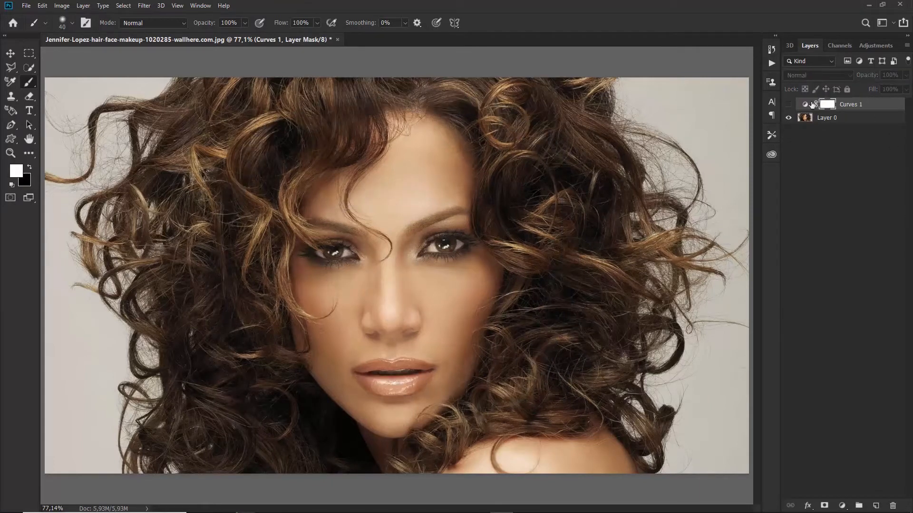
Turn Curves 1 back on and select the layer with the Move tool active
click(792, 105)
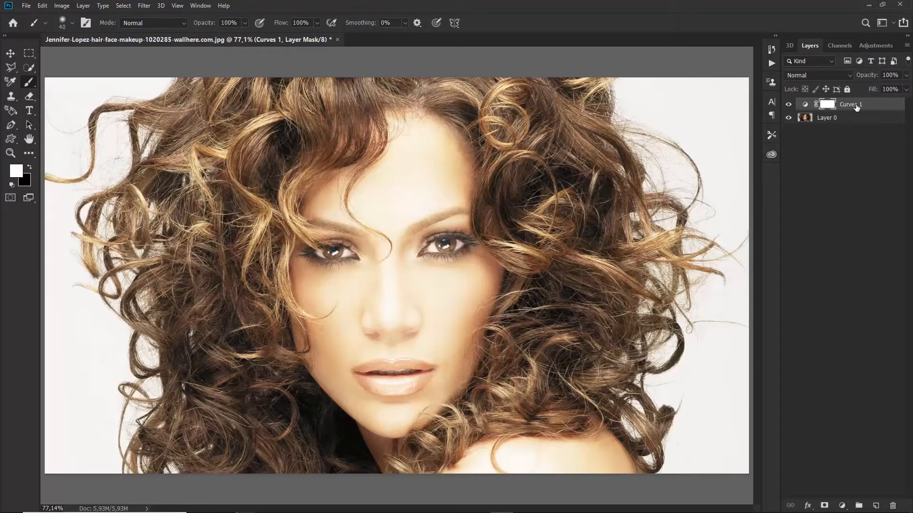
key(v)
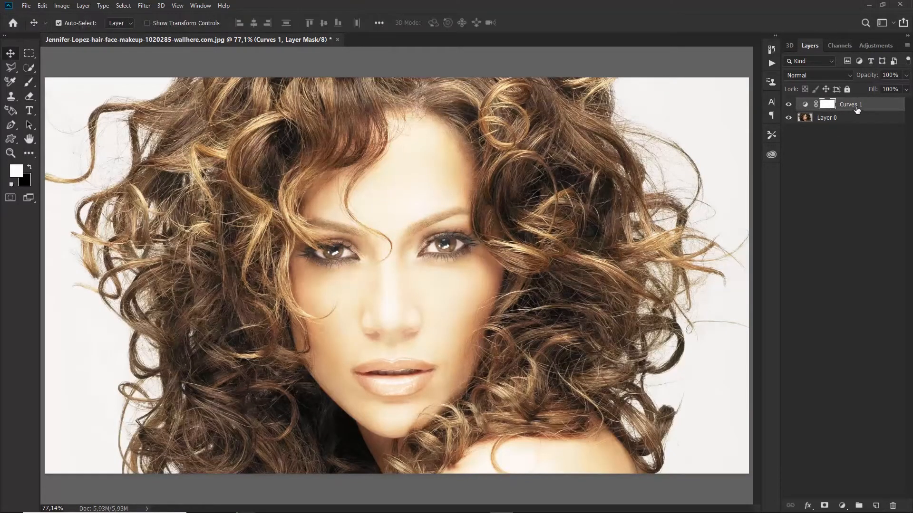
click(856, 110)
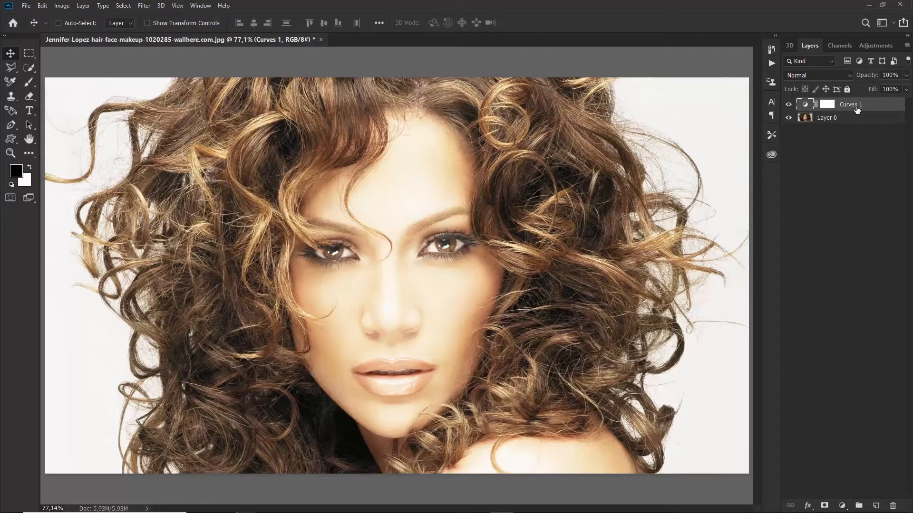
Duplicate Curves 1 into six copies, hide all copies, and reselect the original
key(ctrl+j)
key(ctrl+j)
key(ctrl+j)
key(ctrl+j)
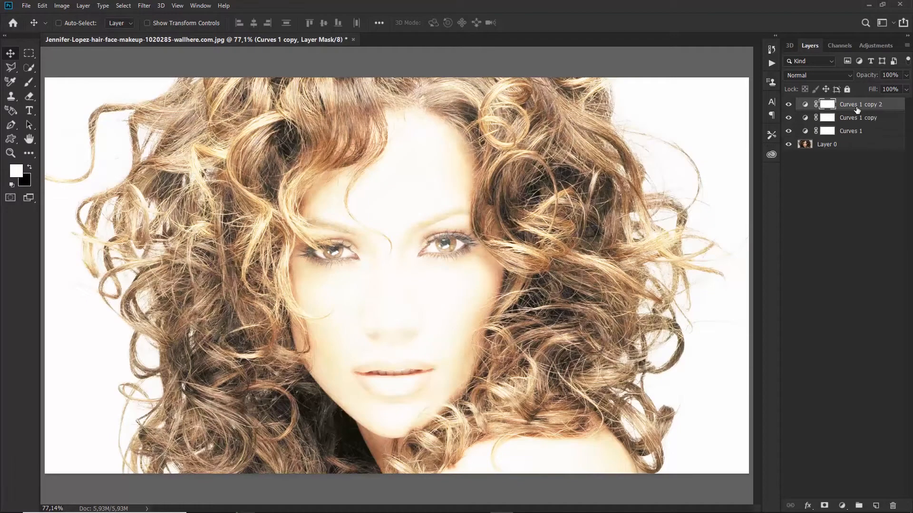
key(ctrl+j)
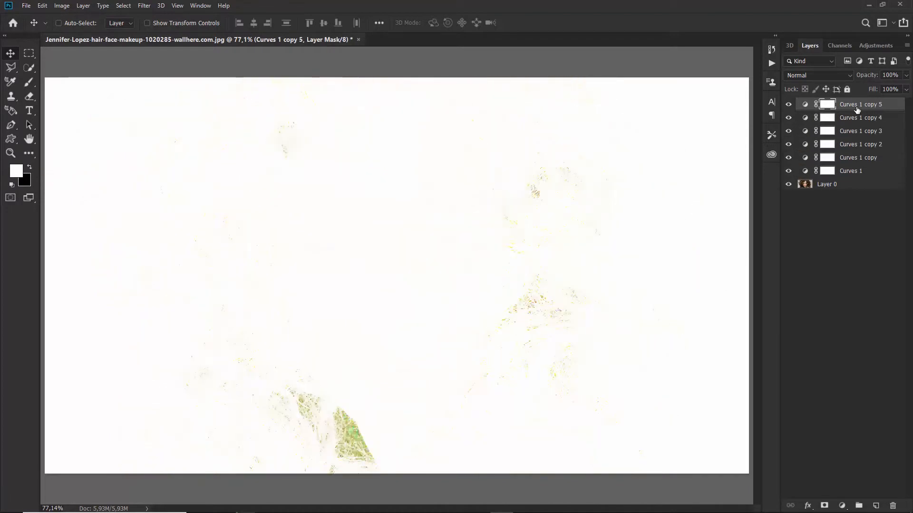
key(ctrl+j)
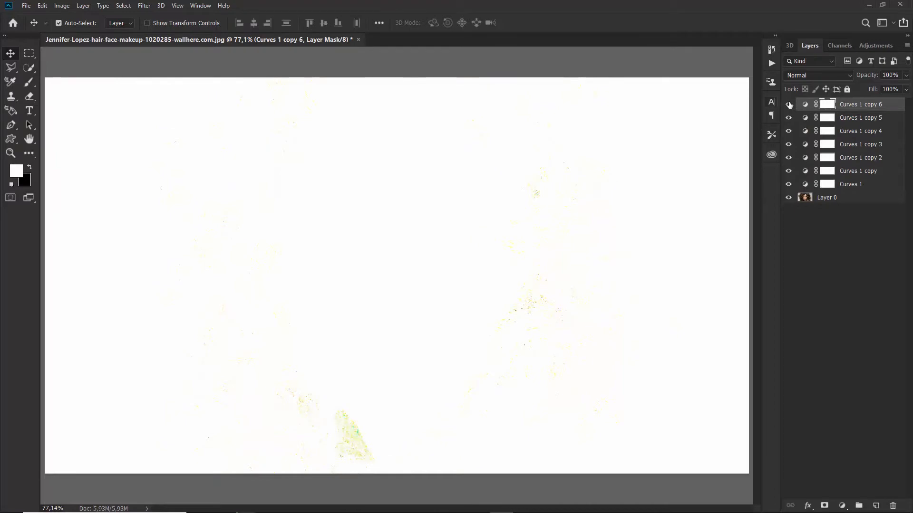
drag(789, 105, 796, 183)
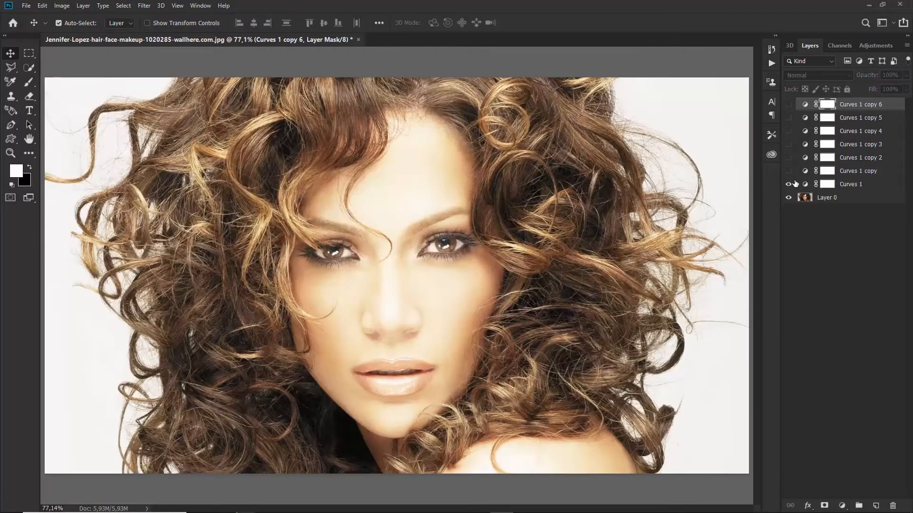
click(855, 185)
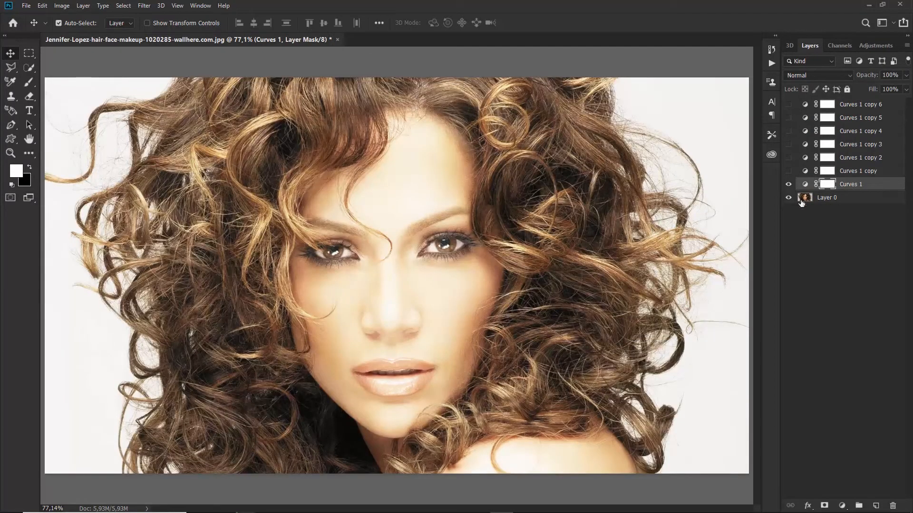
Rename Curves 1 to testa and the first copy to nariz
double_click(851, 185)
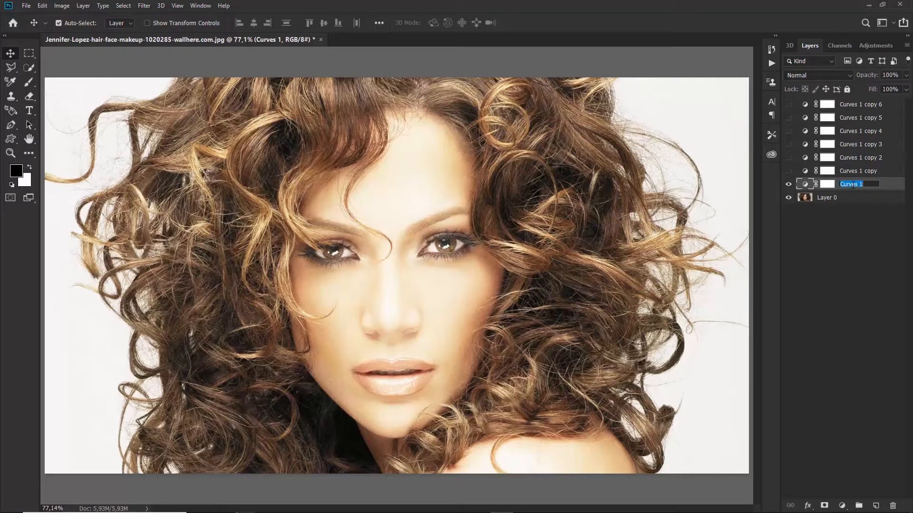
text(testa)
key(Return)
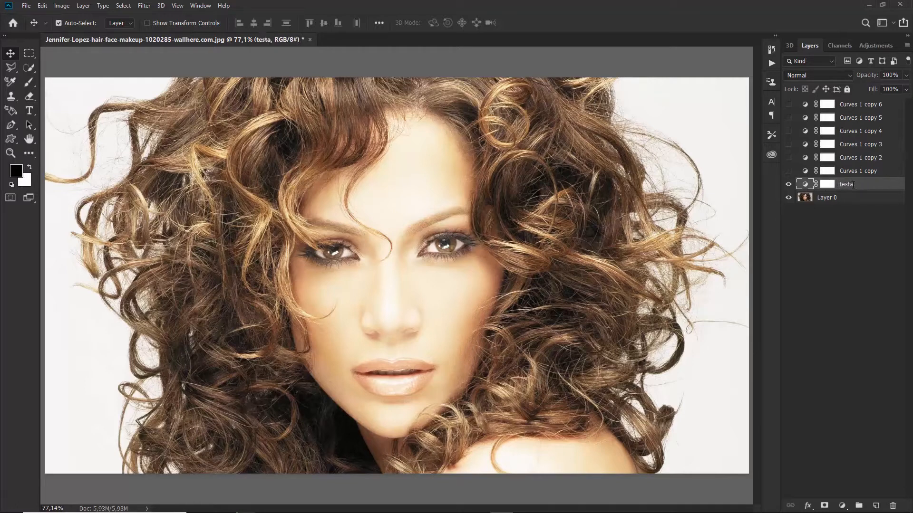
click(788, 171)
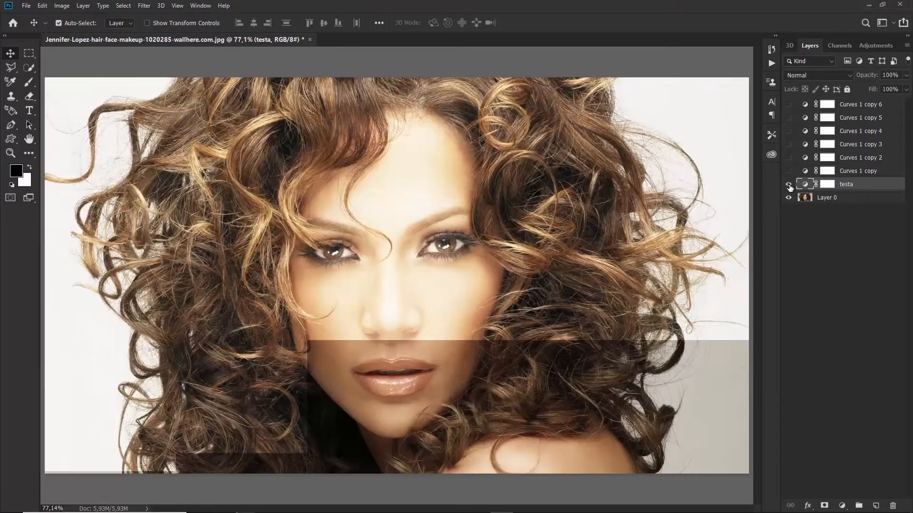
click(852, 172)
double_click(852, 172)
text(nariz)
key(Return)
Rename the remaining copies bochecha, boca, queixo, ombro and cabelos
click(788, 157)
double_click(857, 158)
text(bochecha)
key(Return)
click(788, 144)
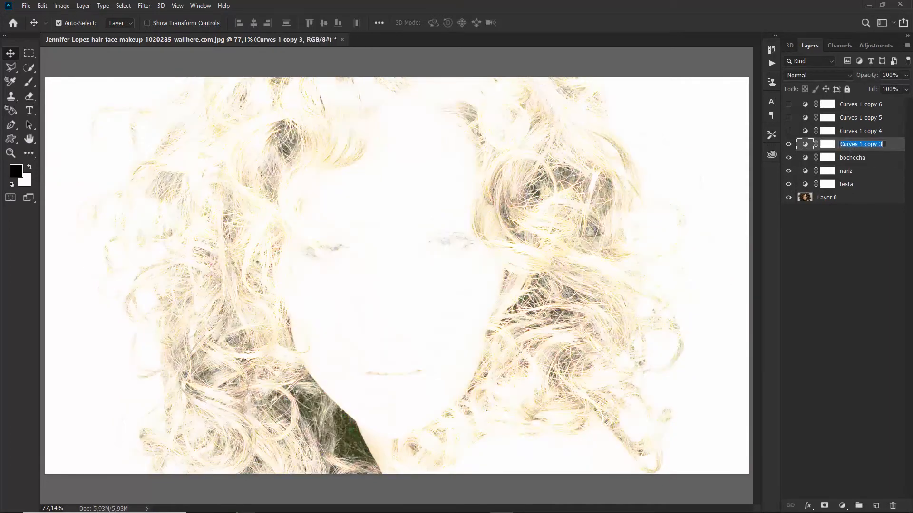
text(xo)
double_click(857, 118)
text(ombro)
key(Return)
double_click(857, 105)
text(cabelos)
key(Return)
Hide the boca, bochecha and nariz layers and select the testa layer mask
drag(788, 144, 788, 171)
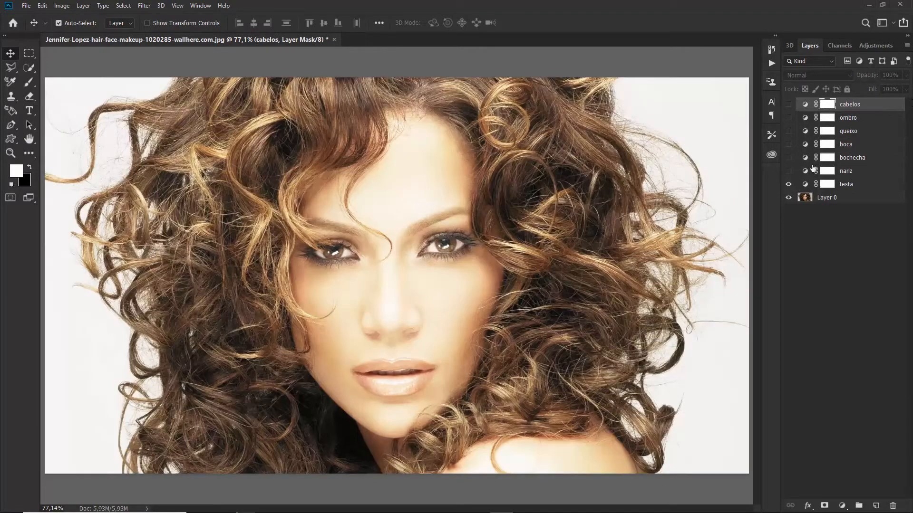
click(832, 238)
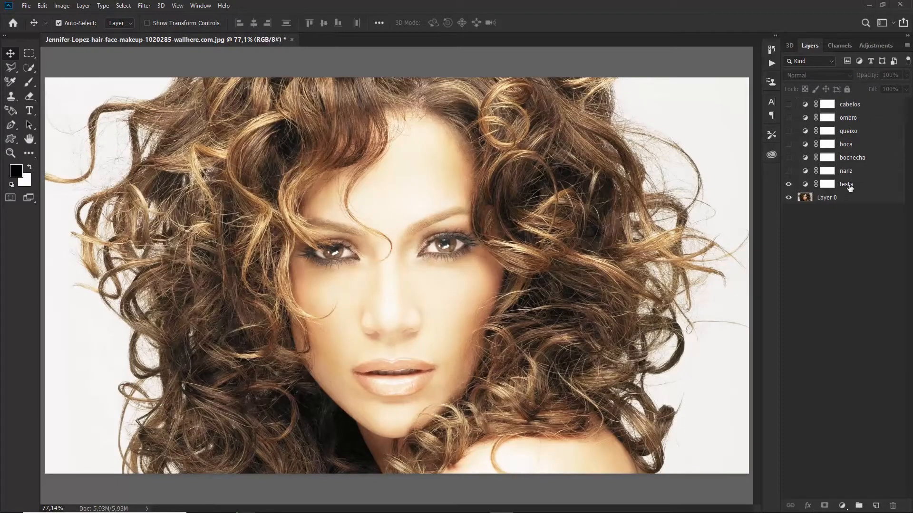
click(846, 186)
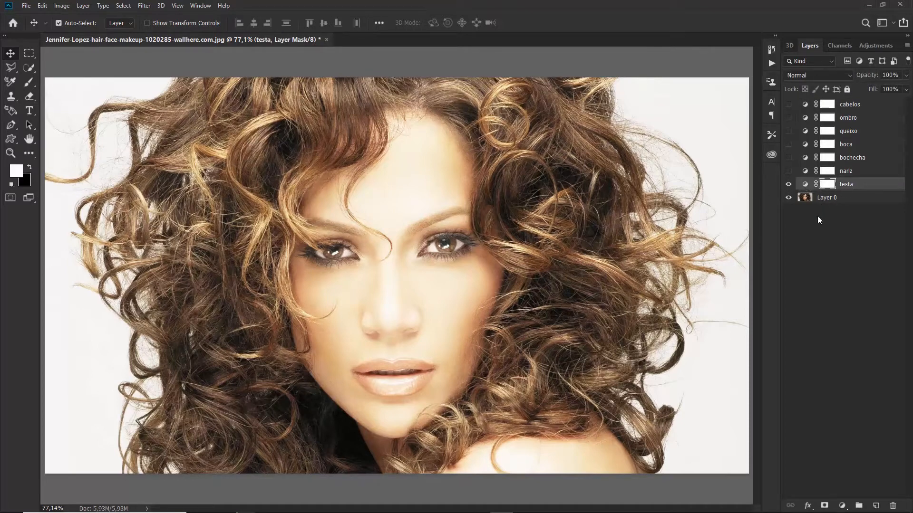
Compare testa on and off, then invert its mask to black, ready to brush
click(789, 185)
click(789, 185)
key(ctrl+i)
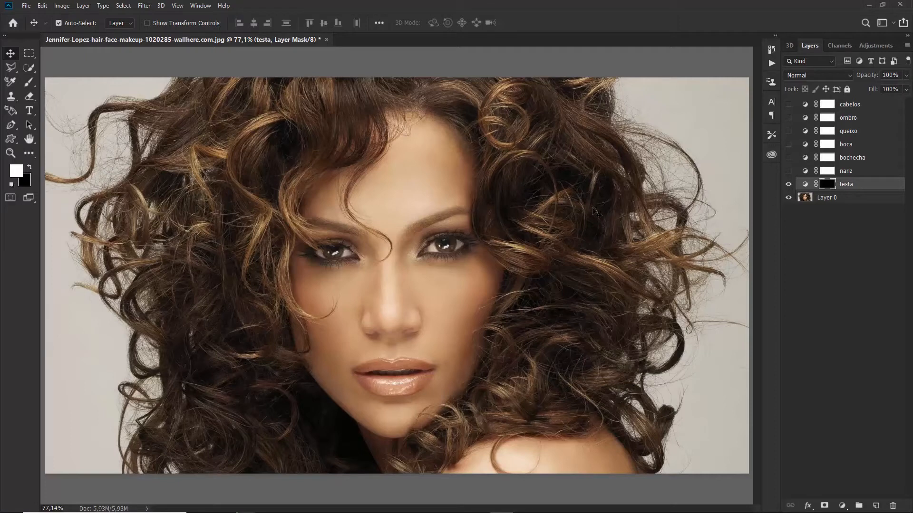
key(b)
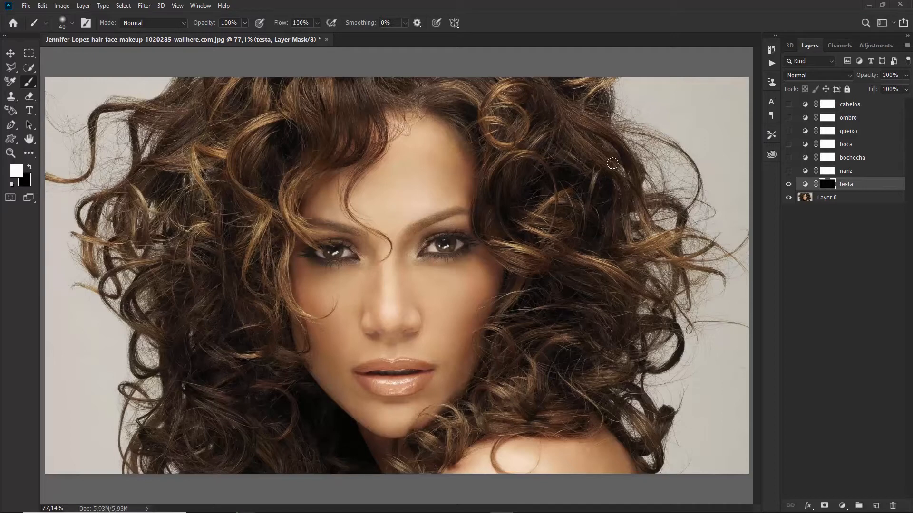
Paint white on the forehead mask with an 80 px brush at 77% opacity, 65% flow
key(bracketright)
key(bracketright)
key(bracketright)
key(bracketright)
key(bracketright)
key(bracketleft)
mouse_move(400, 204)
mouse_down()
mouse_move(418, 197)
mouse_move(398, 193)
mouse_up()
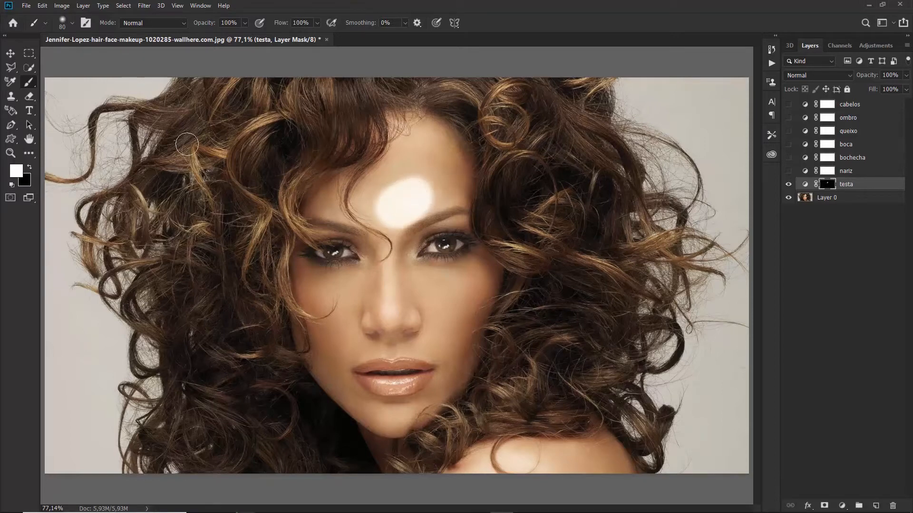
key(ctrl+z)
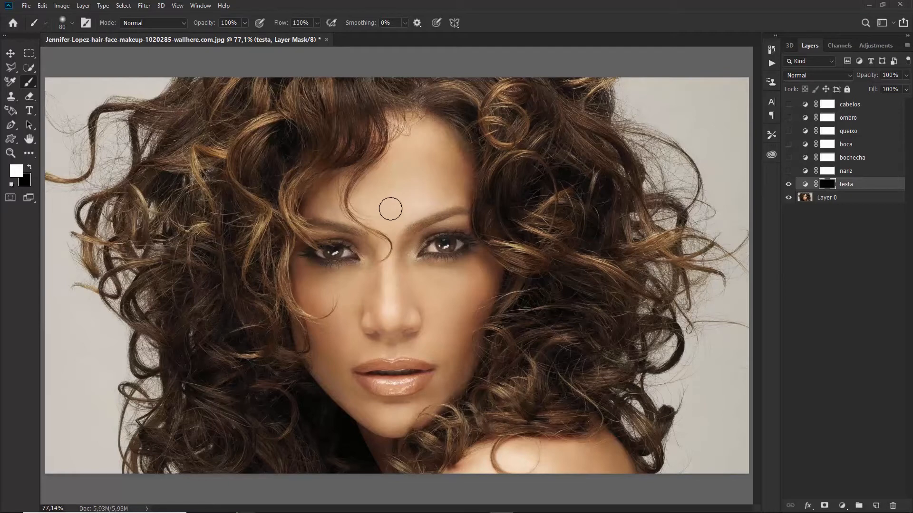
drag(195, 27, 195, 29)
key(shift+7)
key(shift+6)
key(shift+5)
mouse_move(395, 213)
mouse_down()
mouse_move(419, 196)
mouse_move(337, 202)
mouse_move(383, 209)
mouse_move(430, 183)
mouse_move(404, 189)
mouse_move(432, 182)
mouse_move(423, 180)
mouse_move(437, 188)
mouse_move(382, 224)
mouse_move(389, 218)
mouse_move(389, 233)
mouse_move(388, 202)
mouse_up()
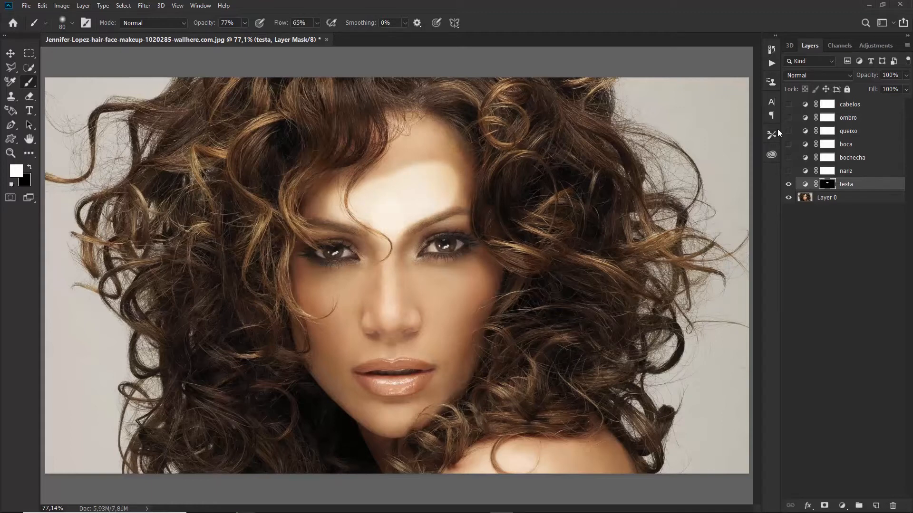
Lower testa's fill to 51% and adjust its opacity, comparing with the layer toggled
drag(860, 77, 812, 100)
drag(872, 89, 849, 95)
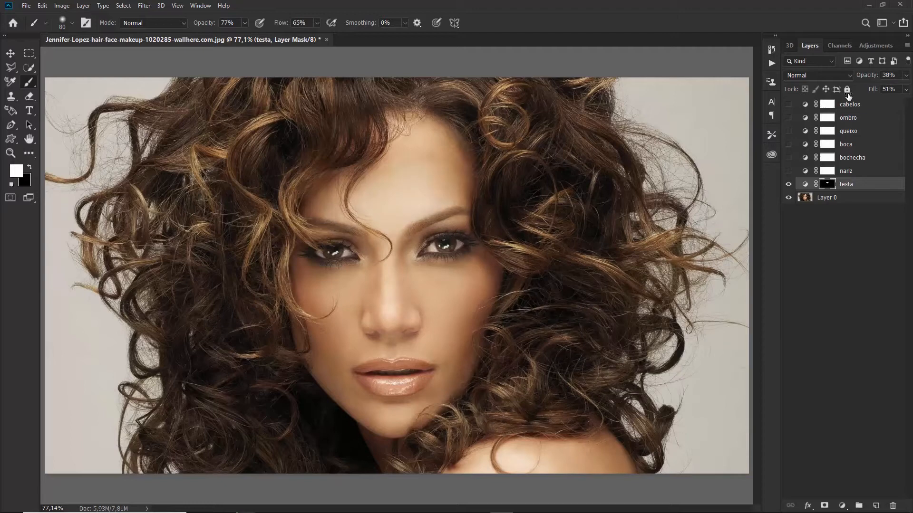
click(864, 75)
mouse_move(868, 74)
mouse_down()
mouse_move(890, 81)
mouse_move(878, 80)
mouse_up()
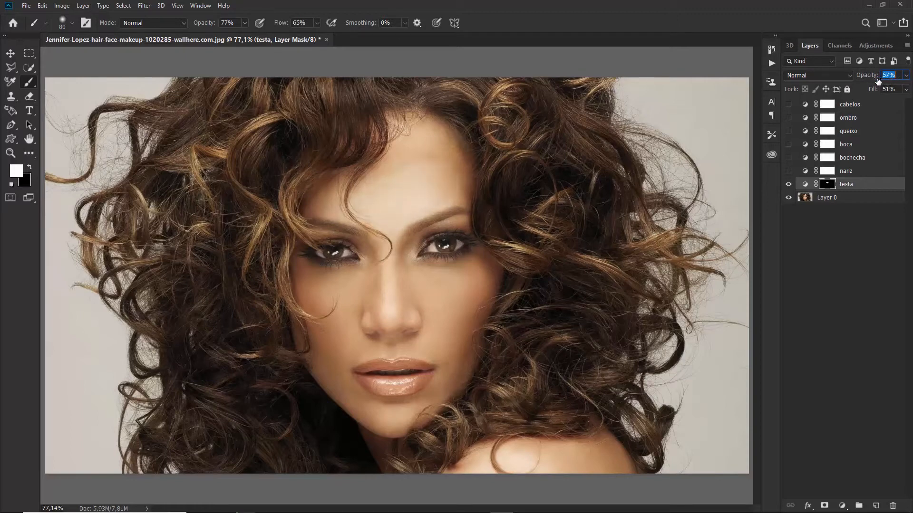
click(788, 184)
click(790, 185)
Settle testa's opacity at 45%, toggling the forehead brightening on and off to compare
drag(871, 80, 865, 81)
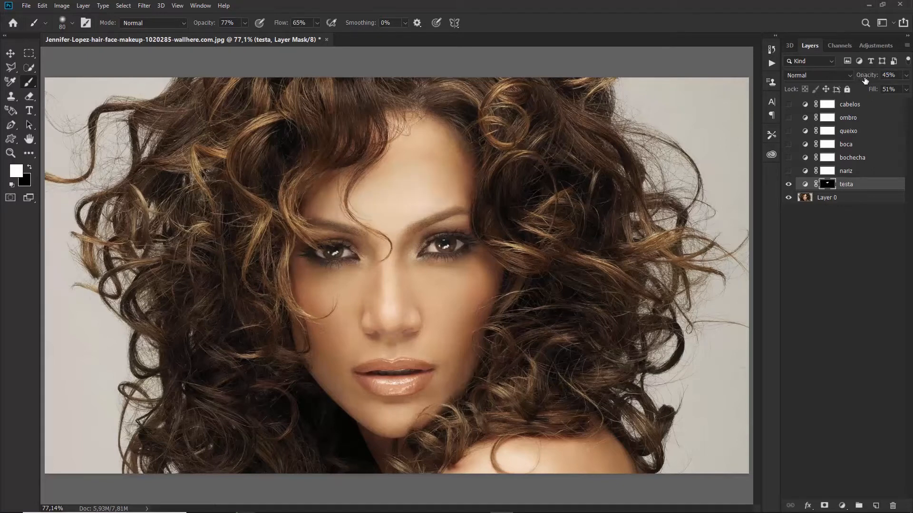
click(789, 184)
click(791, 185)
click(791, 186)
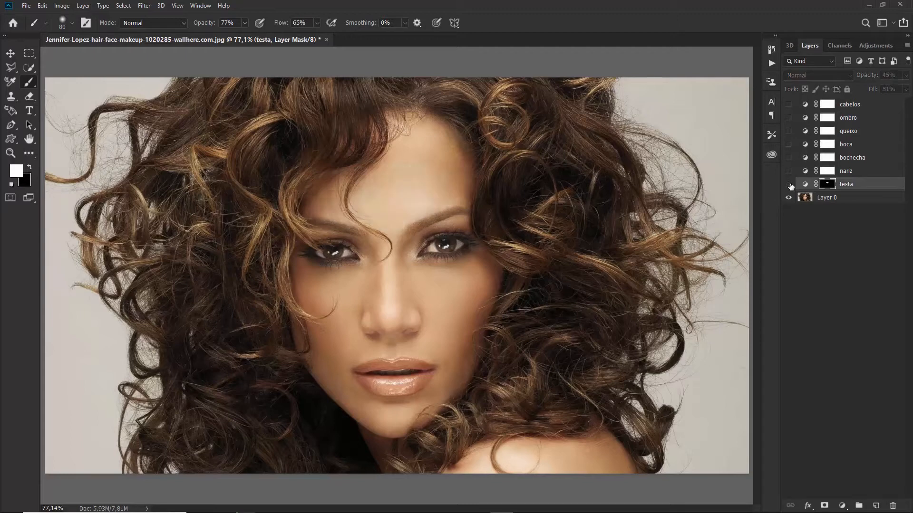
click(791, 186)
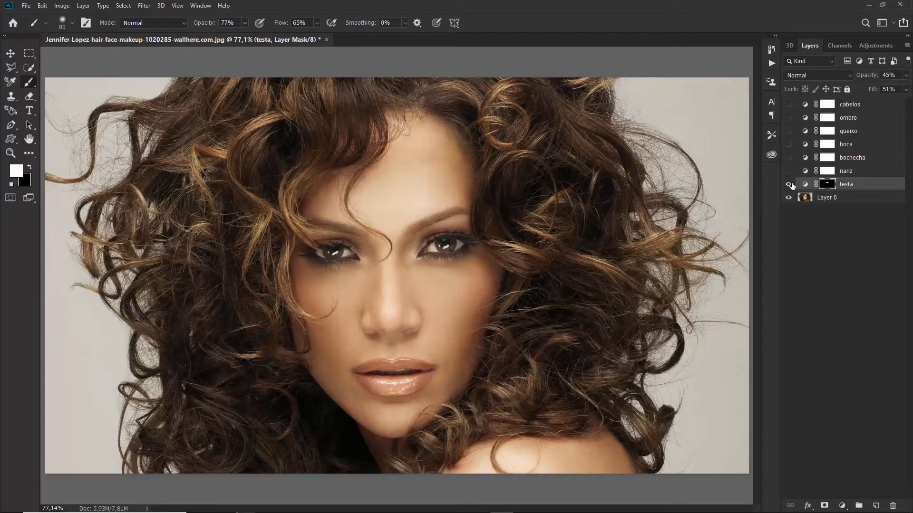
click(791, 186)
click(790, 187)
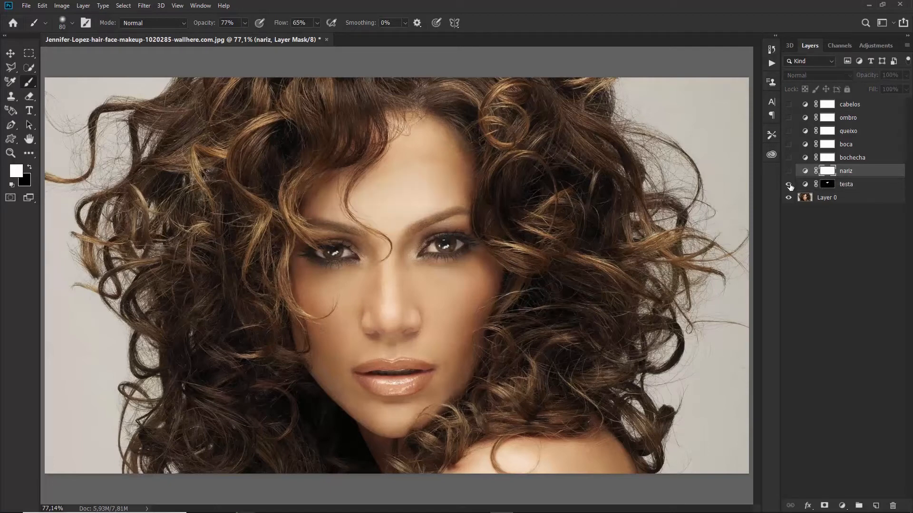
Hide testa, show the nariz layer, and invert its mask to black
click(789, 185)
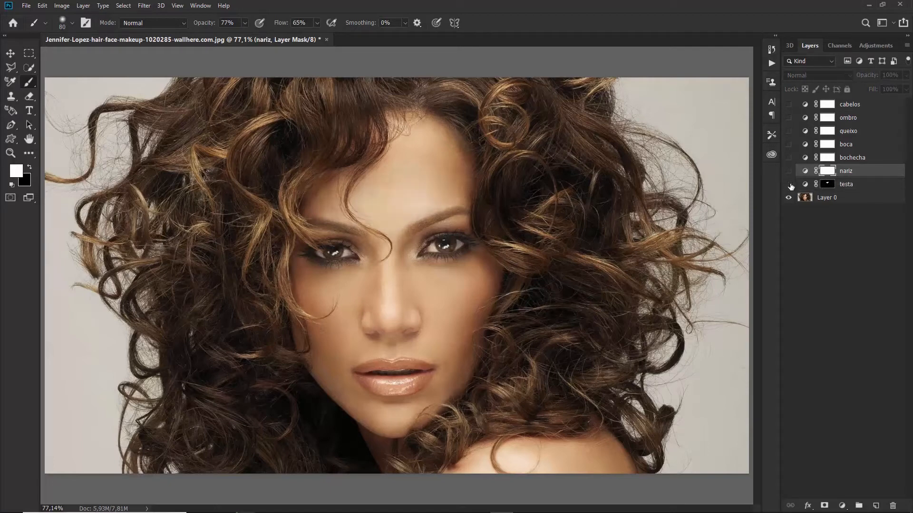
click(789, 172)
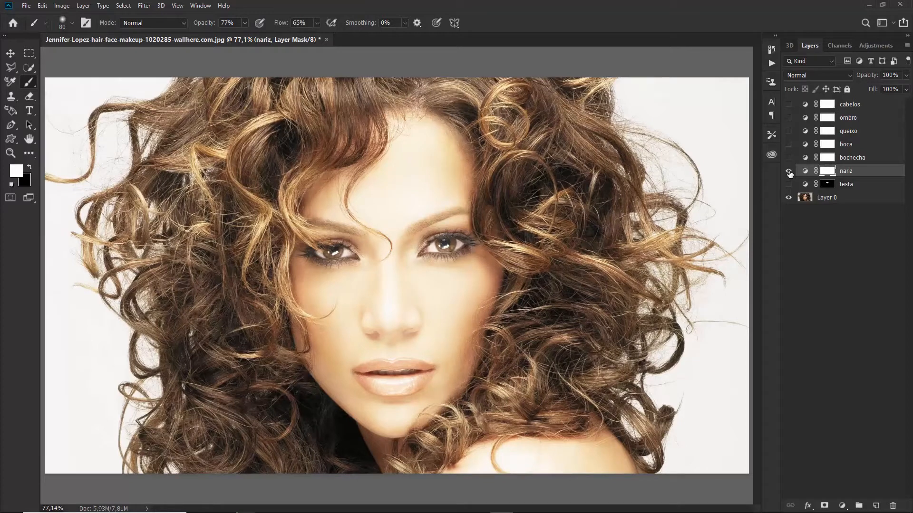
key(ctrl+i)
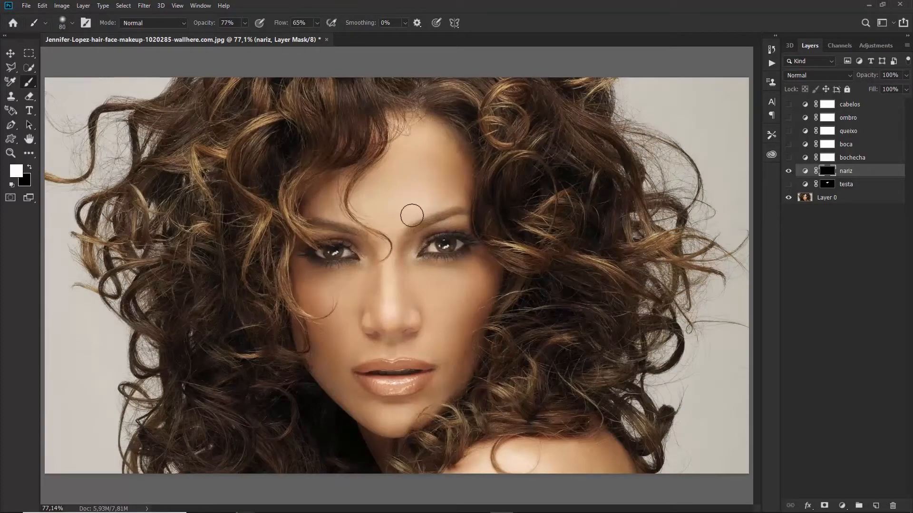
Paint white down the nose with a 60 px brush and lower nariz fill to 62%
mouse_move(386, 273)
mouse_down()
mouse_move(387, 315)
mouse_move(377, 312)
mouse_move(398, 311)
mouse_move(393, 286)
mouse_move(381, 294)
mouse_move(389, 270)
mouse_move(388, 312)
mouse_up()
key(ctrl+z)
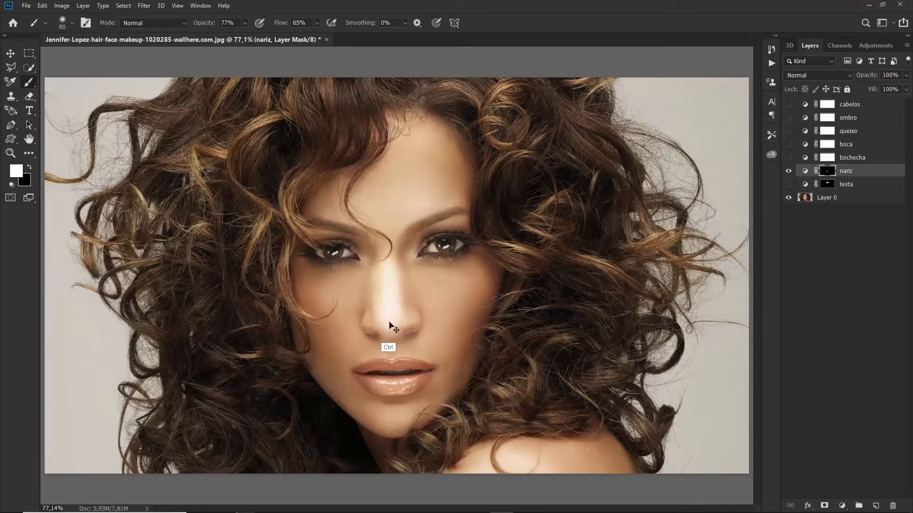
key(ctrl+z)
key(bracketleft)
key(bracketleft)
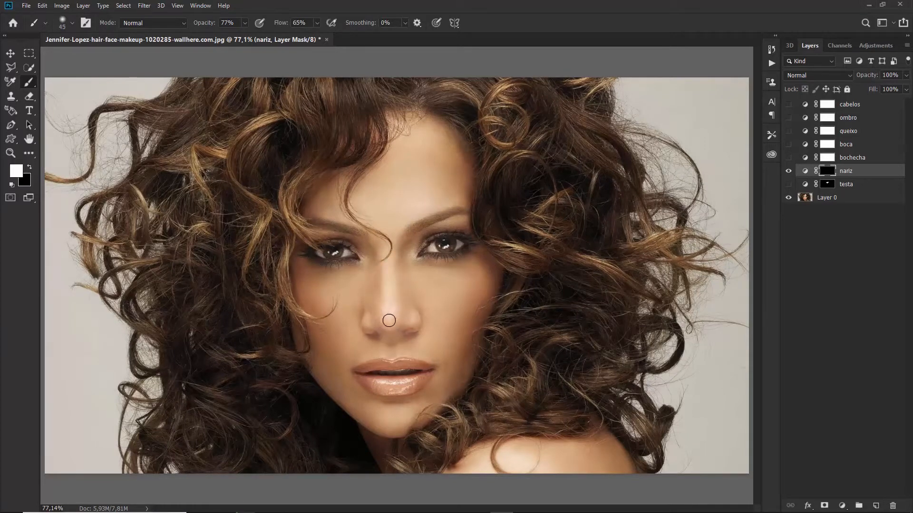
mouse_move(386, 321)
mouse_down()
mouse_move(387, 268)
mouse_move(391, 310)
mouse_move(385, 256)
mouse_move(394, 296)
mouse_up()
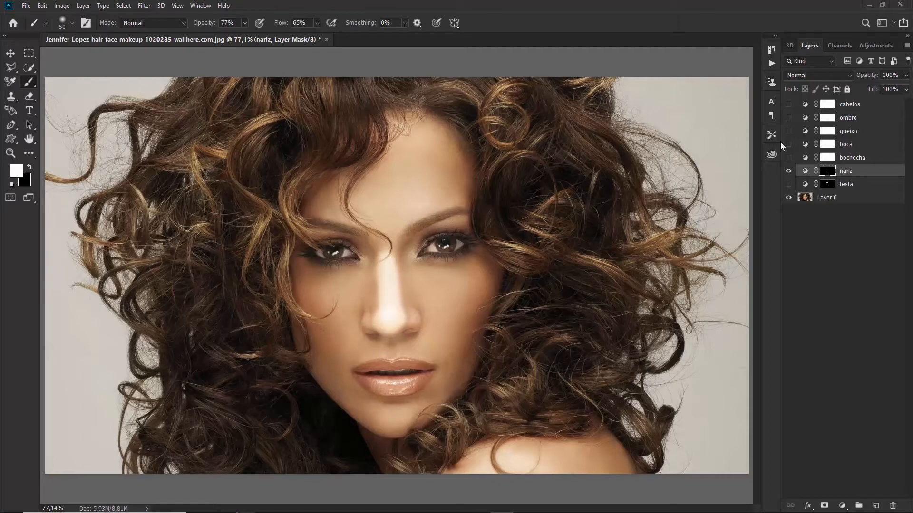
drag(873, 88, 856, 97)
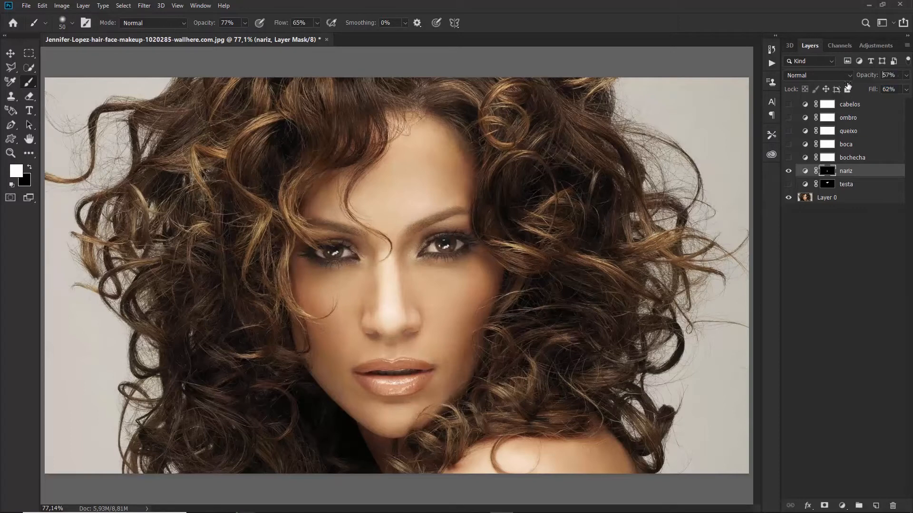
Set nariz to 55% opacity and 50% fill, comparing it with and without testa
drag(847, 86, 847, 86)
click(846, 185)
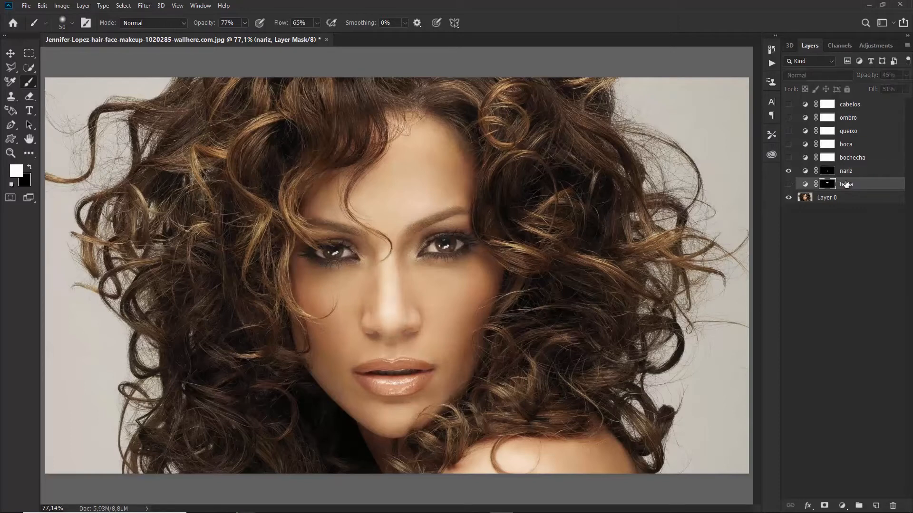
click(789, 184)
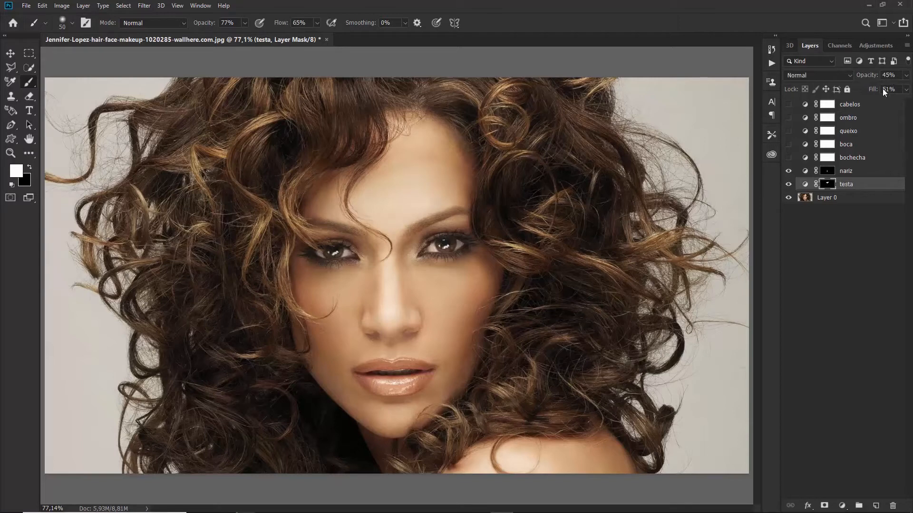
click(845, 171)
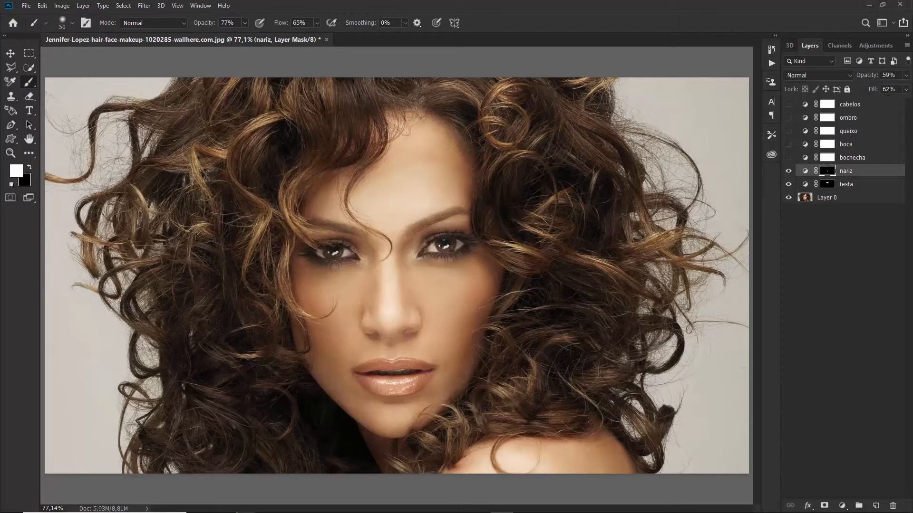
click(789, 184)
click(788, 171)
click(789, 171)
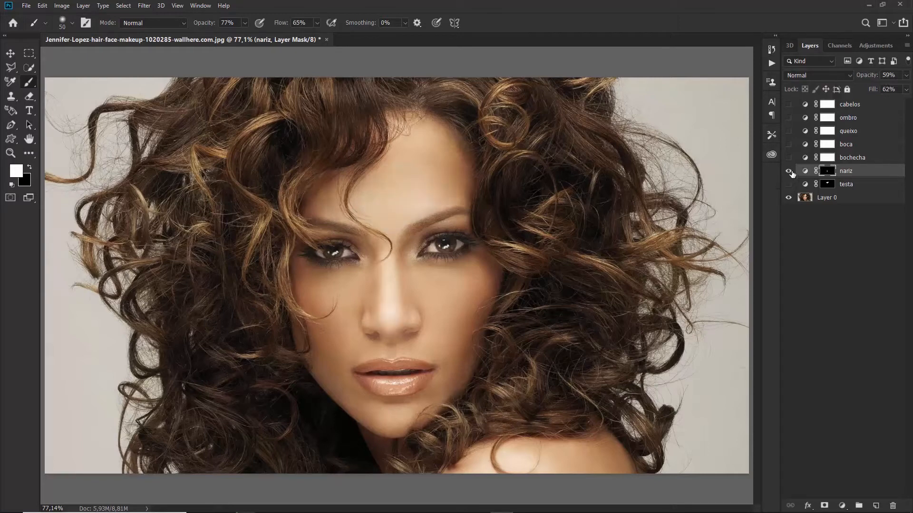
drag(873, 90, 862, 96)
drag(869, 76, 856, 78)
Hide nariz, show and select bochecha, and invert its mask to black
click(789, 171)
click(789, 171)
click(788, 171)
click(789, 157)
click(854, 158)
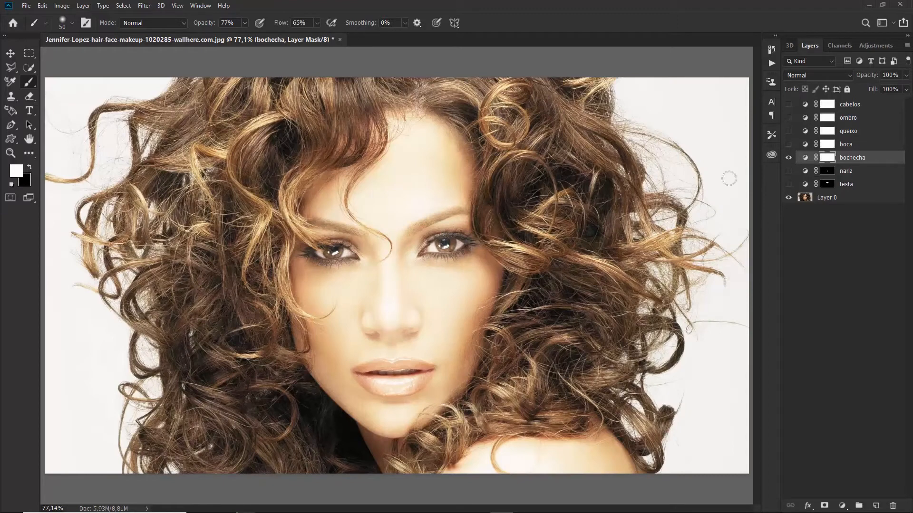
key(ctrl+i)
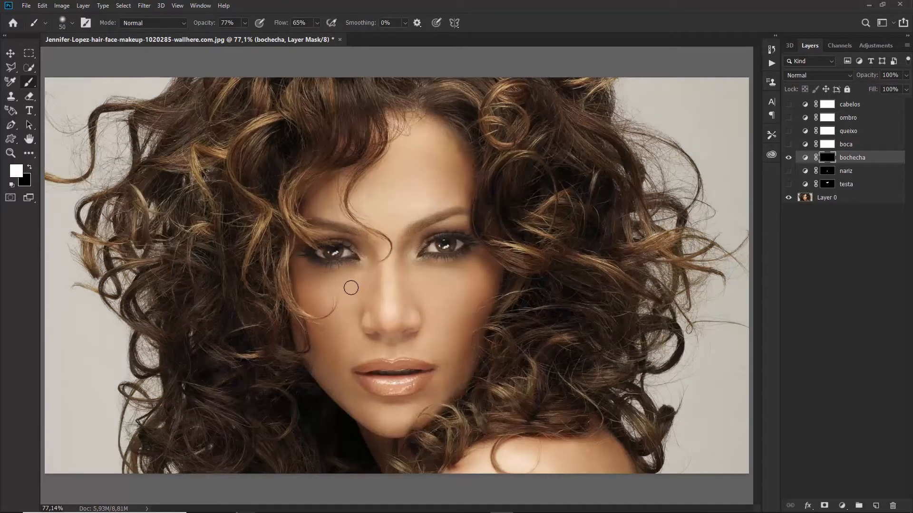
Paint white over the left and right cheeks with a 90 px brush
key(bracketright)
key(bracketright)
mouse_move(351, 286)
mouse_down()
mouse_move(326, 302)
mouse_move(341, 342)
mouse_move(352, 343)
mouse_up()
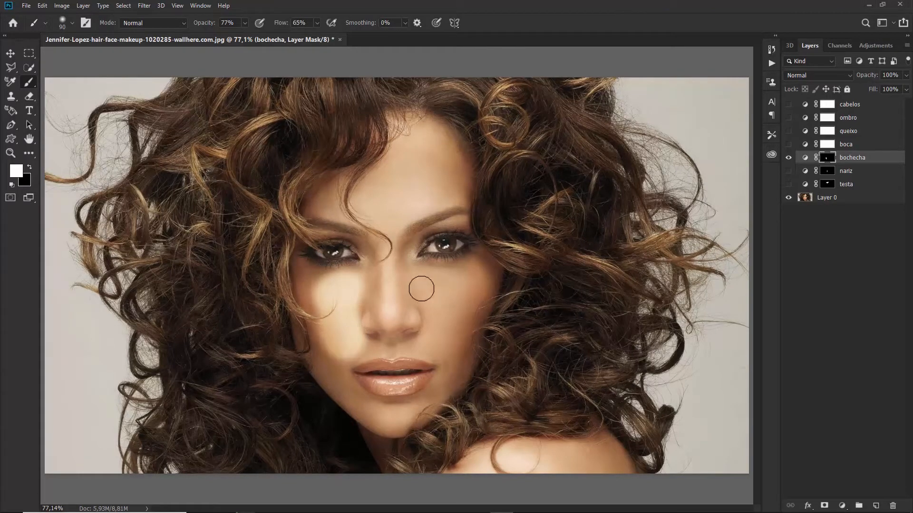
mouse_move(422, 288)
mouse_down()
mouse_move(460, 294)
mouse_move(443, 328)
mouse_move(447, 301)
mouse_move(459, 304)
mouse_move(474, 286)
mouse_move(452, 326)
mouse_up()
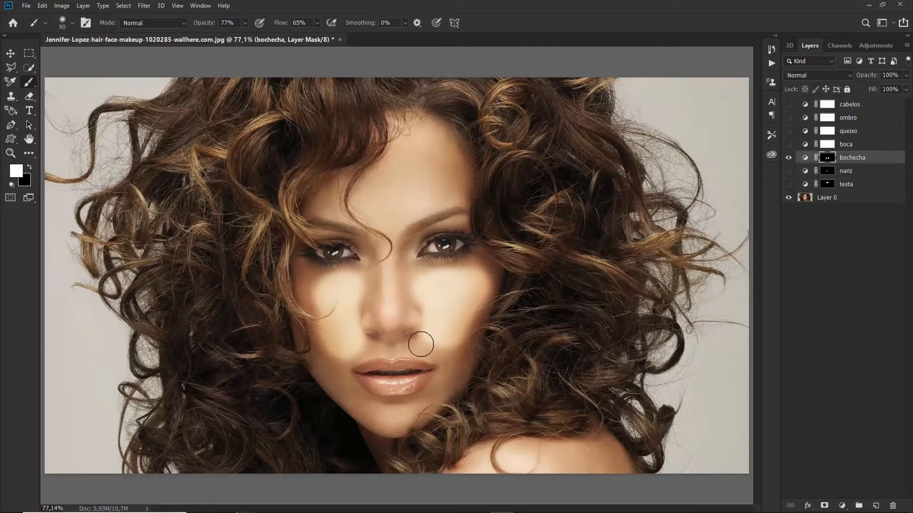
key(e)
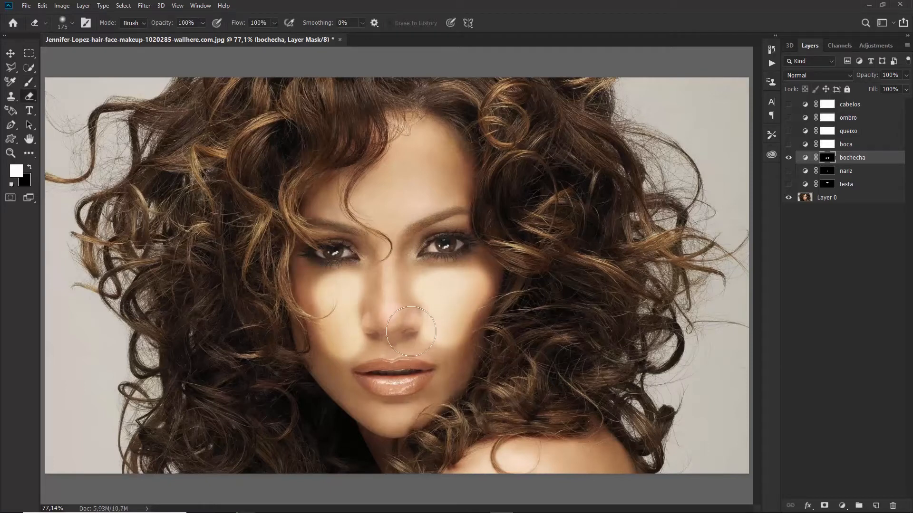
key(b)
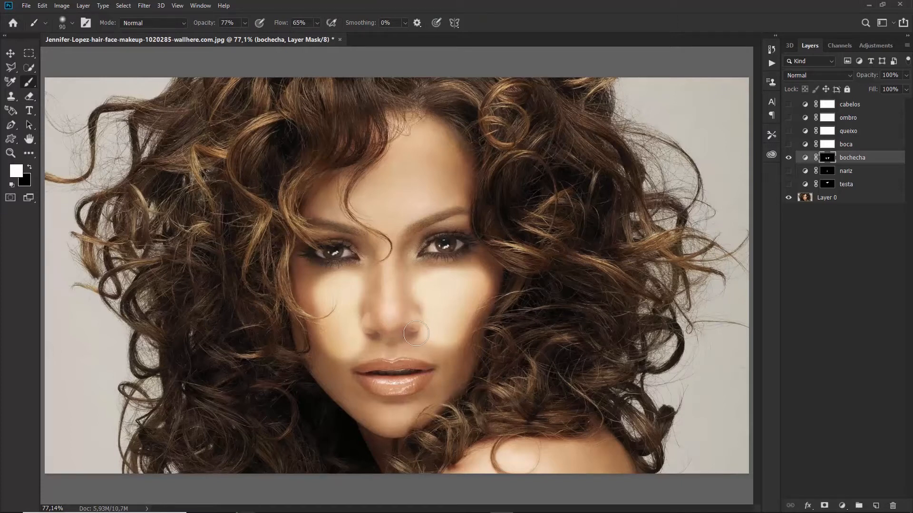
Paint black beside both nostrils to remove the brightening there
key(x)
drag(405, 310, 435, 353)
drag(375, 307, 350, 373)
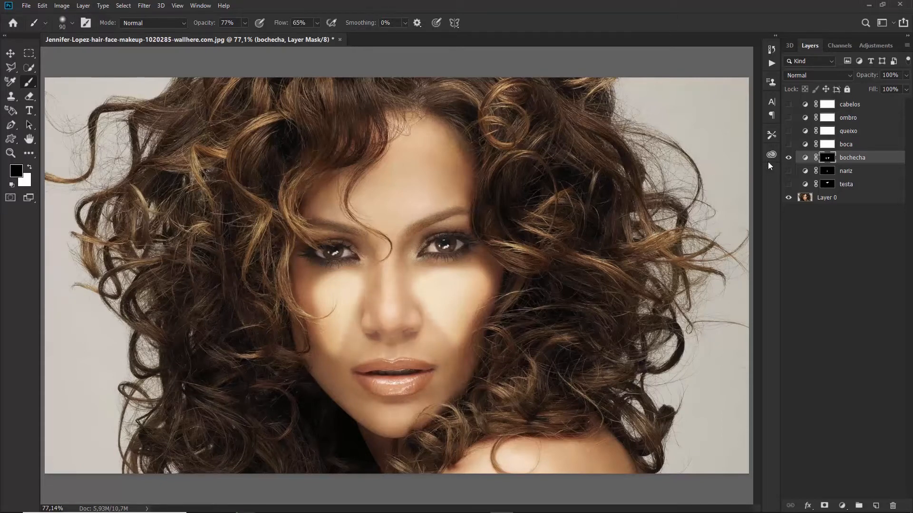
key(x)
Lower bochecha to 39% opacity and 50% fill, compare it on and off, then hide it
mouse_move(870, 76)
mouse_down()
mouse_move(826, 87)
mouse_move(852, 94)
mouse_move(872, 78)
mouse_up()
click(789, 158)
click(789, 158)
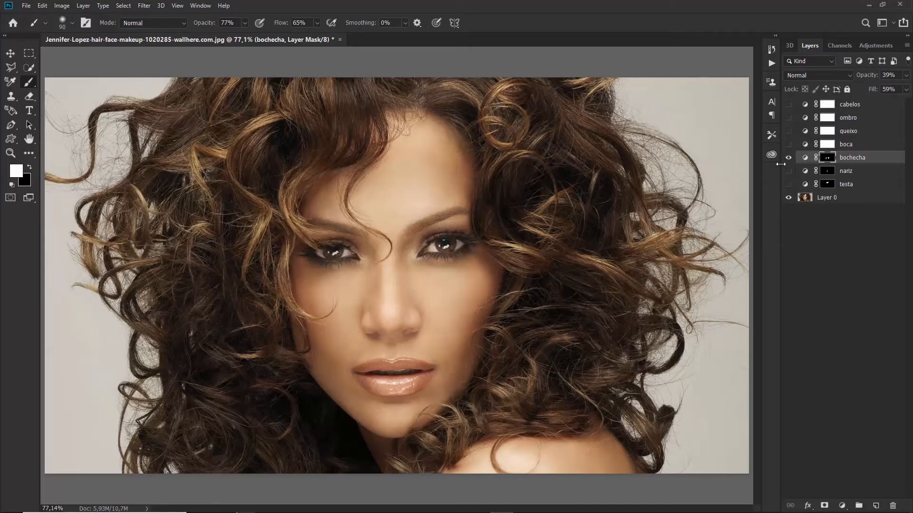
click(789, 158)
Select and show the boca Curves layer, inverting its mask to black
click(856, 147)
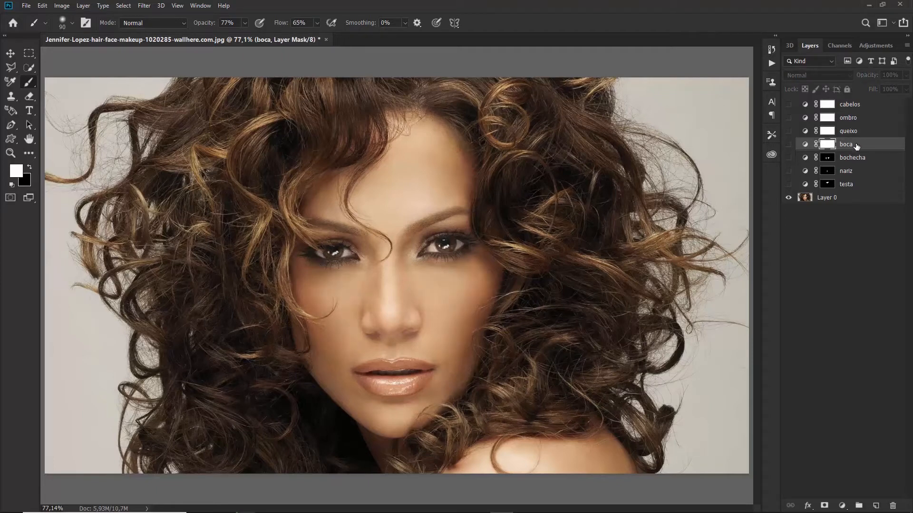
click(789, 145)
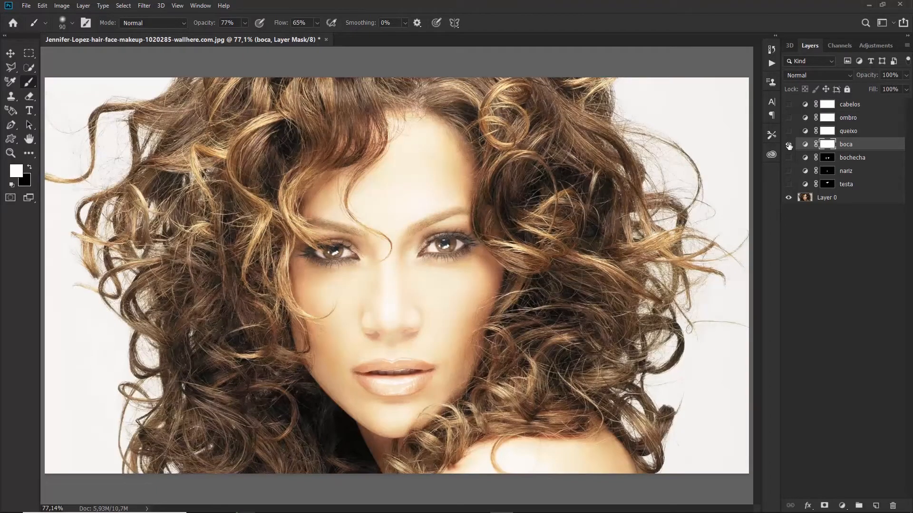
key(ctrl+i)
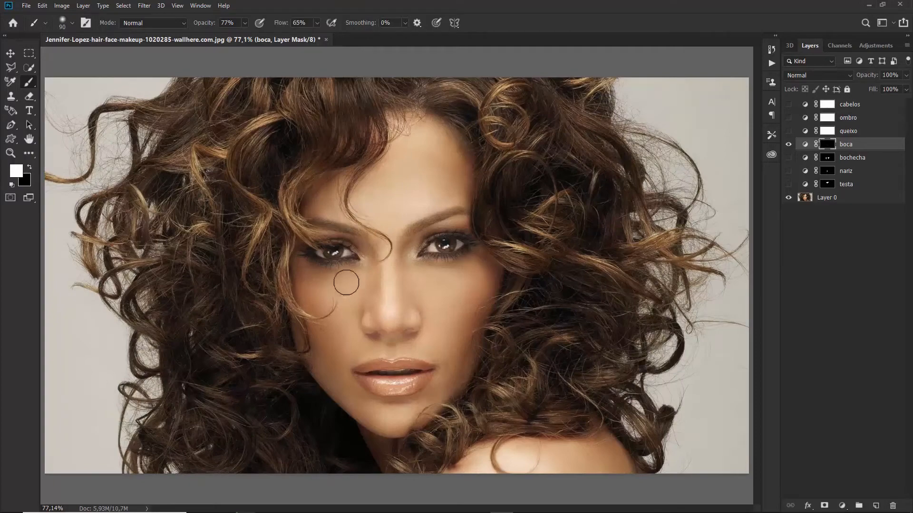
Zoom to the tilted lips and paint white over the upper lip on the boca mask
key(ctrl+plus)
key(ctrl+plus)
key(ctrl+plus)
key(ctrl+plus)
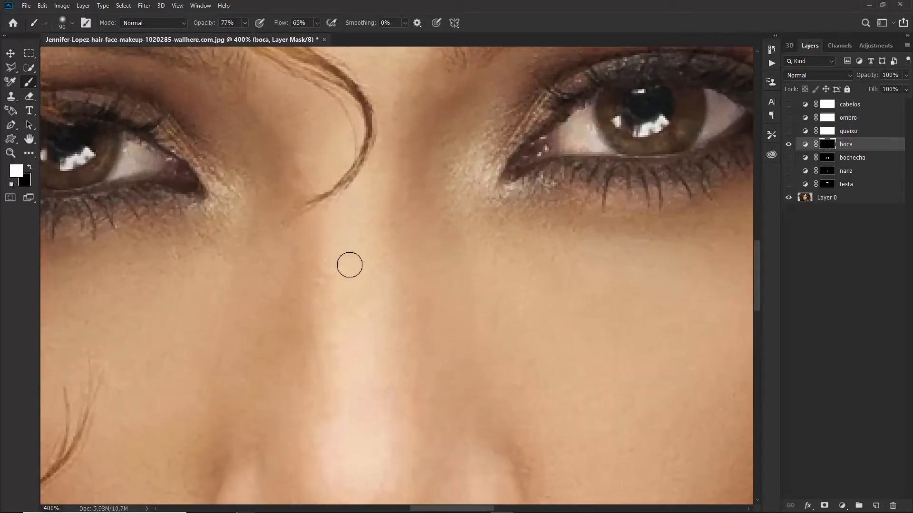
drag(477, 290, 432, 100)
mouse_move(485, 423)
mouse_down()
mouse_move(466, 265)
mouse_move(524, 199)
mouse_up()
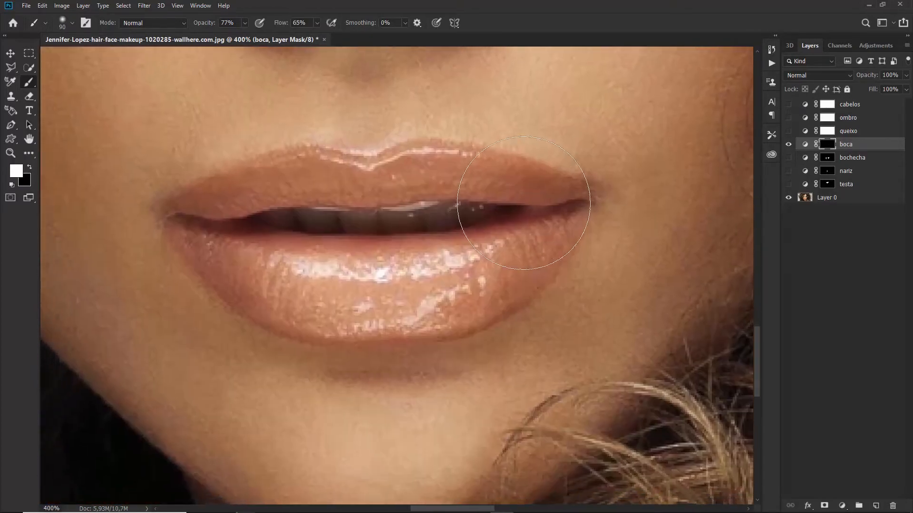
key(r)
mouse_move(420, 260)
mouse_down()
mouse_move(414, 278)
mouse_move(405, 268)
mouse_move(408, 283)
mouse_move(464, 246)
mouse_move(428, 195)
mouse_move(365, 186)
mouse_move(408, 179)
mouse_up()
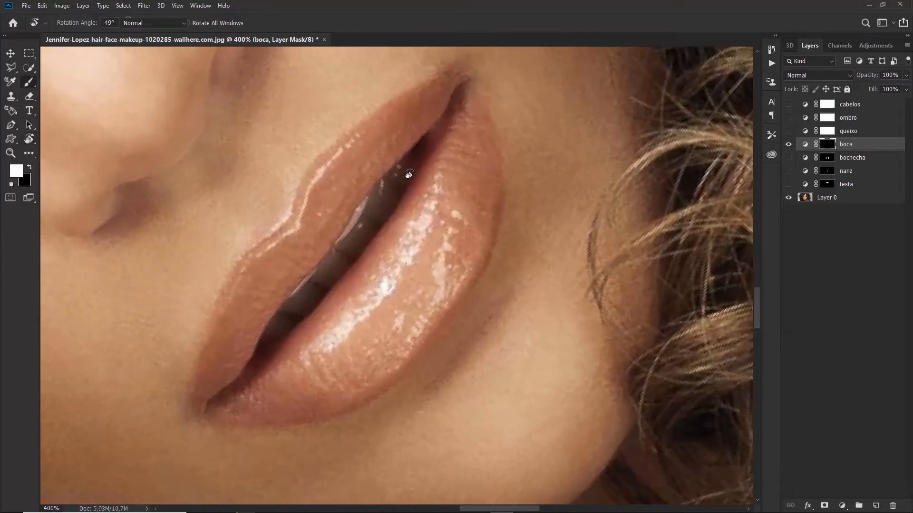
key(b)
key(bracketleft)
key(bracketleft)
key(bracketleft)
key(bracketleft)
key(bracketleft)
key(bracketleft)
key(bracketleft)
key(bracketleft)
key(bracketleft)
key(bracketleft)
key(bracketleft)
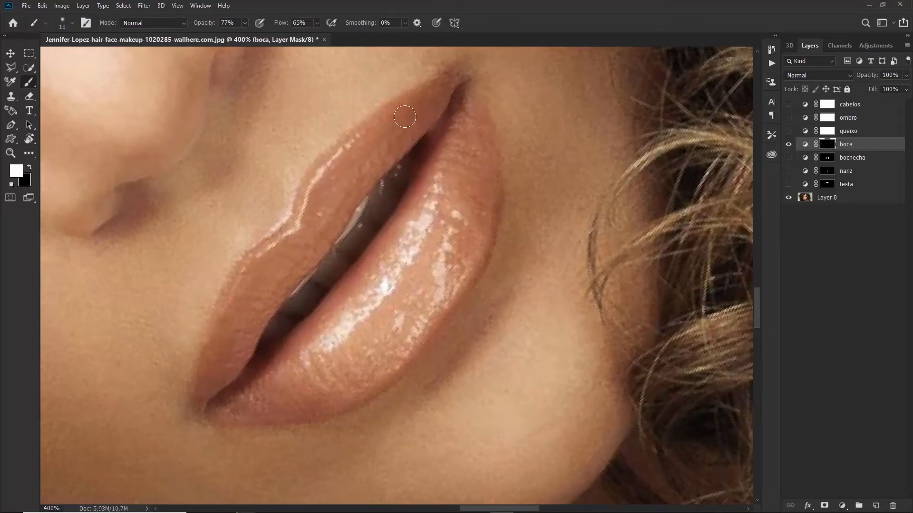
key(bracketright)
mouse_move(403, 118)
mouse_down()
mouse_move(378, 140)
mouse_move(440, 88)
mouse_move(374, 136)
mouse_move(298, 222)
mouse_move(385, 164)
mouse_move(235, 297)
mouse_move(224, 316)
mouse_move(256, 305)
mouse_move(286, 271)
mouse_move(222, 354)
mouse_move(229, 327)
mouse_move(205, 409)
mouse_move(245, 391)
mouse_move(351, 210)
mouse_move(505, 212)
mouse_move(422, 237)
mouse_up()
Paint more white over the upper lip on the boca mask, resizing the brush as needed
key(r)
key(b)
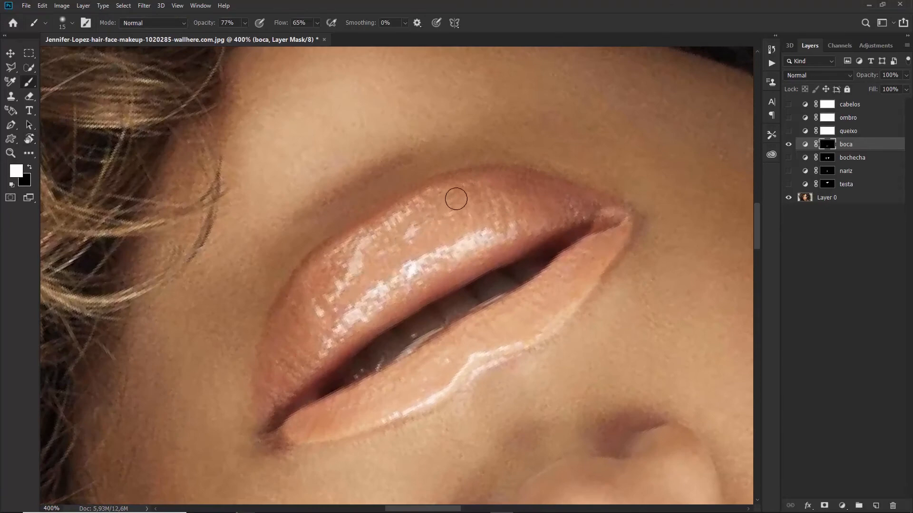
drag(456, 199, 426, 207)
key(bracketright)
key(bracketright)
key(bracketright)
key(bracketright)
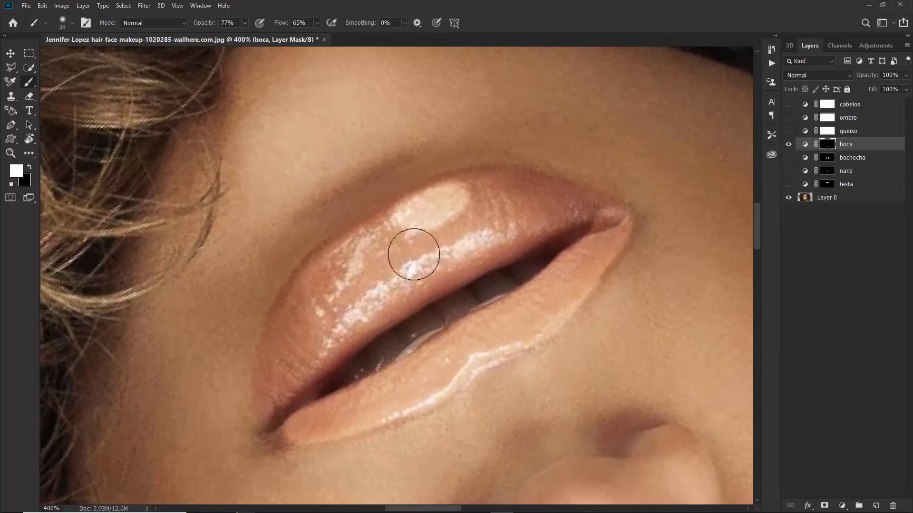
mouse_move(414, 254)
mouse_down()
mouse_move(388, 268)
mouse_move(408, 283)
mouse_move(338, 325)
mouse_move(354, 339)
mouse_move(313, 365)
mouse_move(280, 434)
mouse_move(269, 429)
mouse_move(281, 387)
mouse_move(273, 401)
mouse_move(269, 372)
mouse_move(265, 414)
mouse_move(302, 297)
mouse_move(341, 261)
mouse_move(330, 280)
mouse_move(336, 257)
mouse_move(300, 315)
mouse_move(306, 292)
mouse_move(264, 429)
mouse_up()
key(bracketleft)
key(bracketleft)
key(bracketleft)
key(bracketleft)
key(bracketleft)
key(bracketright)
key(bracketright)
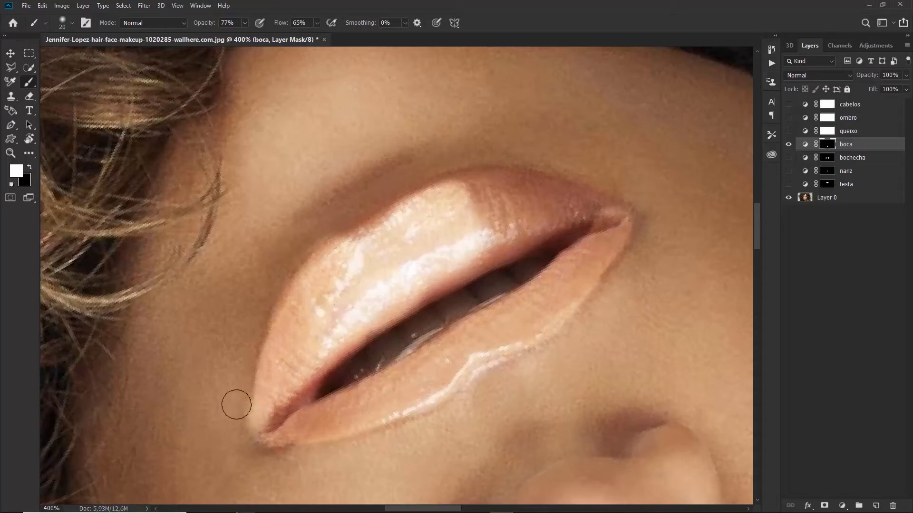
Extend the white brightening across the lips, then reset the rotation and fit the portrait
key(x)
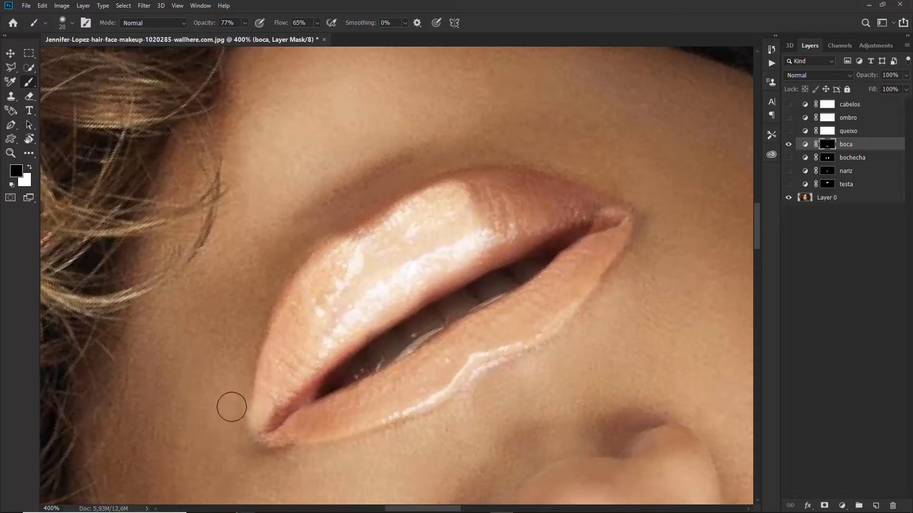
key(x)
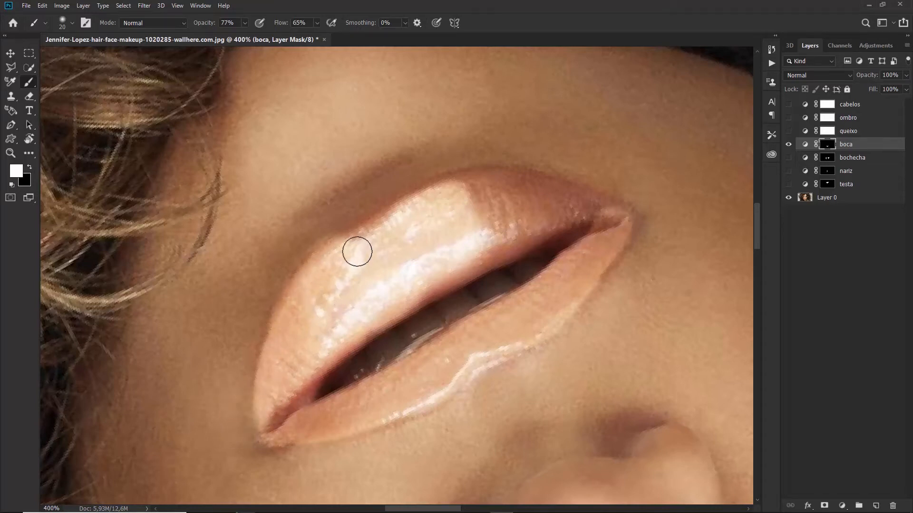
mouse_move(359, 247)
mouse_down()
mouse_move(473, 190)
mouse_move(522, 194)
mouse_move(612, 225)
mouse_move(485, 231)
mouse_move(494, 205)
mouse_move(471, 214)
mouse_move(431, 268)
mouse_move(480, 259)
mouse_move(456, 259)
mouse_move(354, 333)
mouse_move(295, 406)
mouse_up()
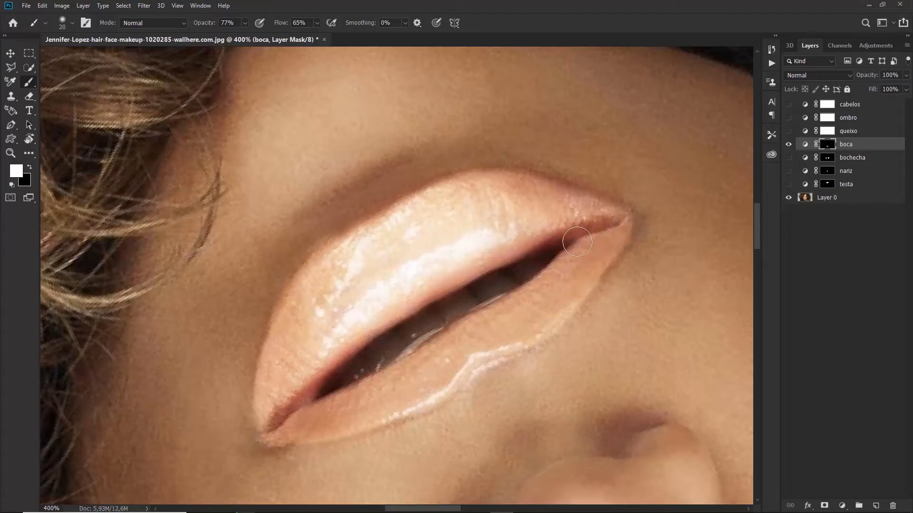
key(Escape)
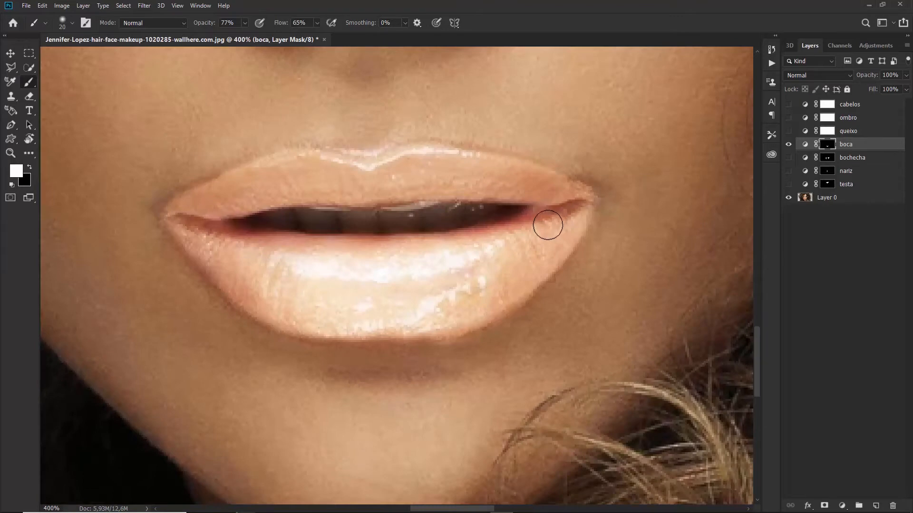
key(ctrl+minus)
key(ctrl+minus)
key(ctrl+0)
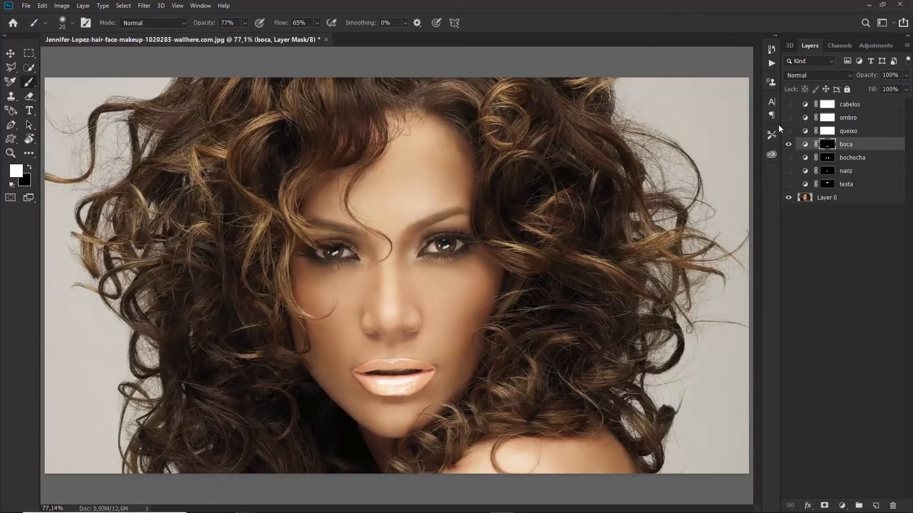
Tone boca down to 23% opacity and 43% fill, toggling it to compare the lips
drag(866, 76, 811, 87)
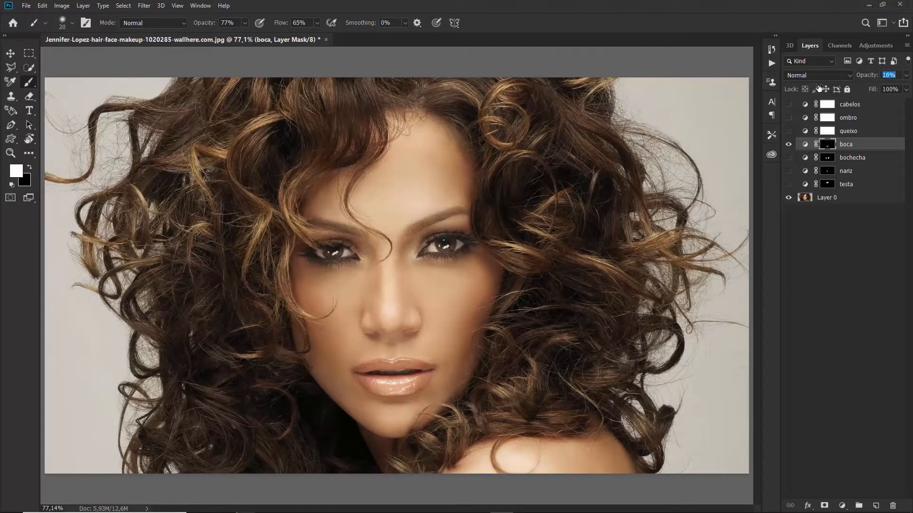
drag(819, 88, 847, 93)
click(789, 145)
click(790, 144)
click(789, 145)
click(789, 145)
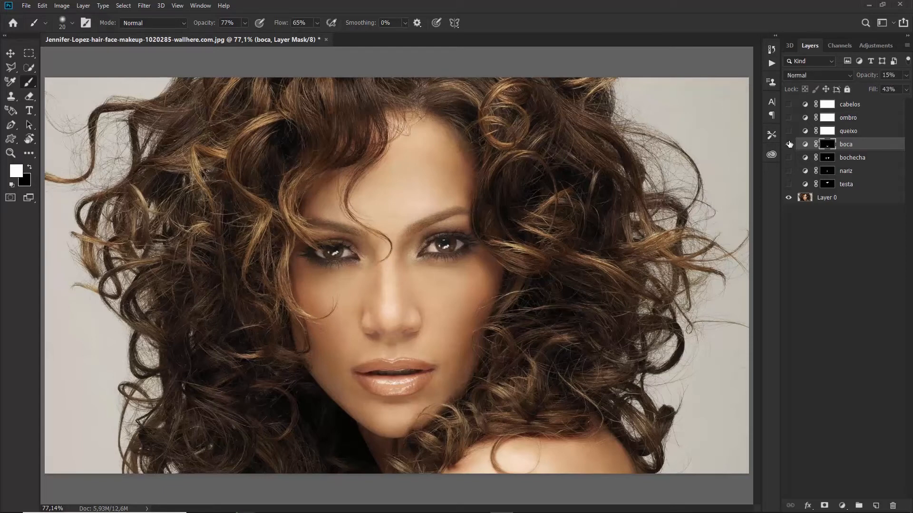
click(789, 145)
click(789, 144)
click(866, 76)
drag(866, 76, 861, 79)
Select and show the queixo layer, adjusting which other region layers are visible
click(789, 144)
click(790, 144)
click(844, 133)
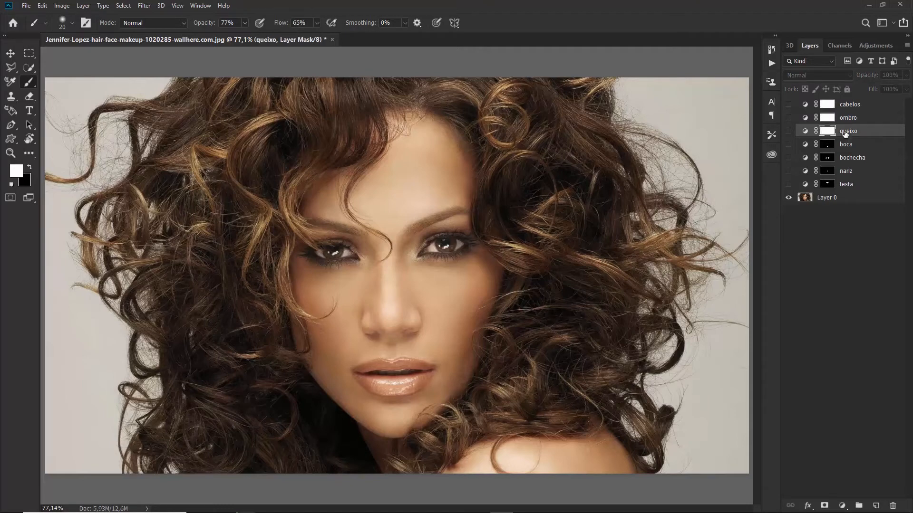
click(789, 131)
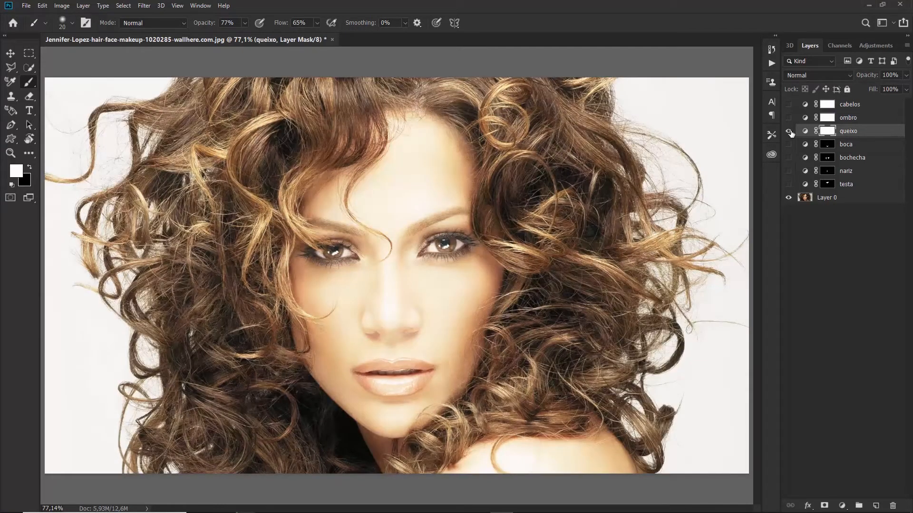
drag(790, 145, 790, 191)
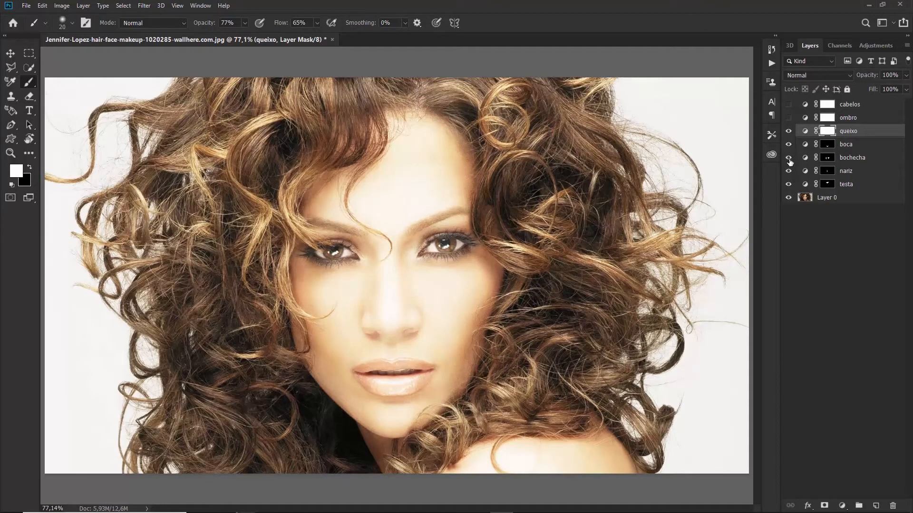
drag(789, 158, 790, 186)
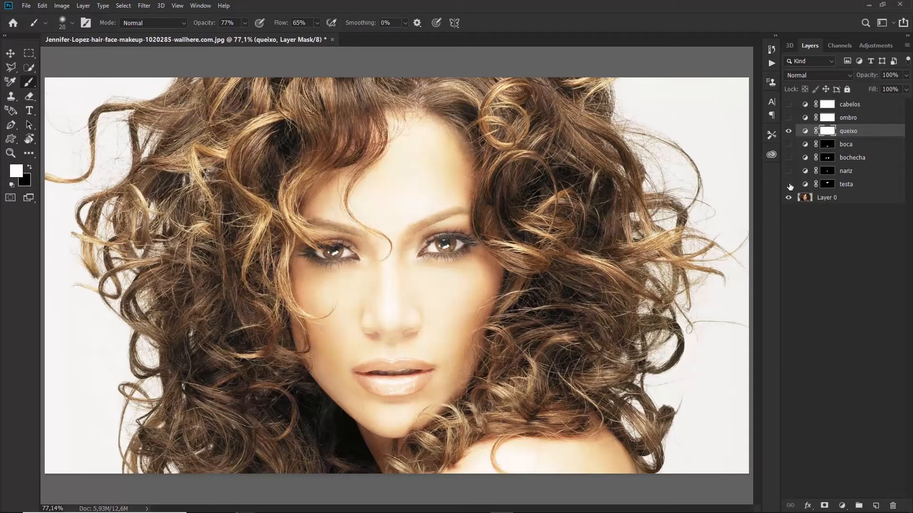
Invert the queixo mask, paint the chin white with a 90 px brush, and set 20% opacity
key(ctrl+i)
key(bracketright)
key(bracketright)
key(bracketright)
key(bracketright)
key(bracketright)
key(bracketright)
key(bracketright)
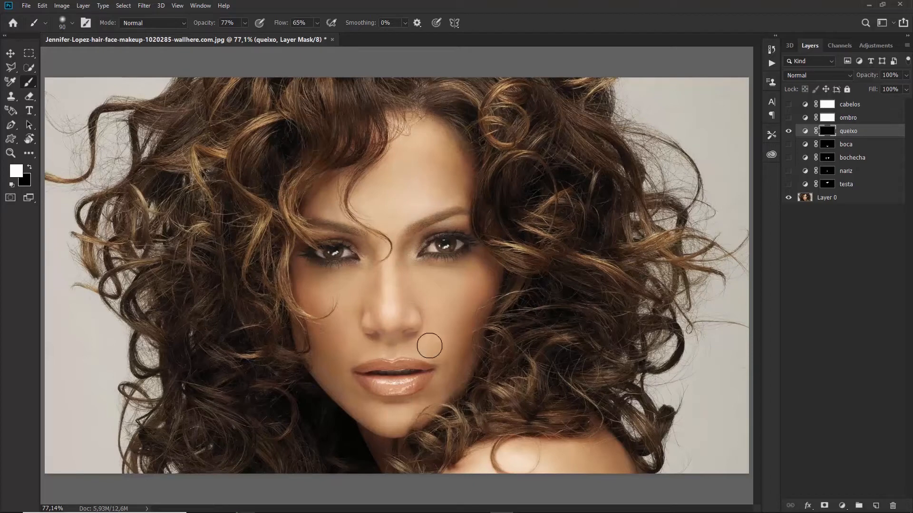
mouse_move(396, 417)
mouse_down()
mouse_move(377, 418)
mouse_move(419, 414)
mouse_move(374, 426)
mouse_up()
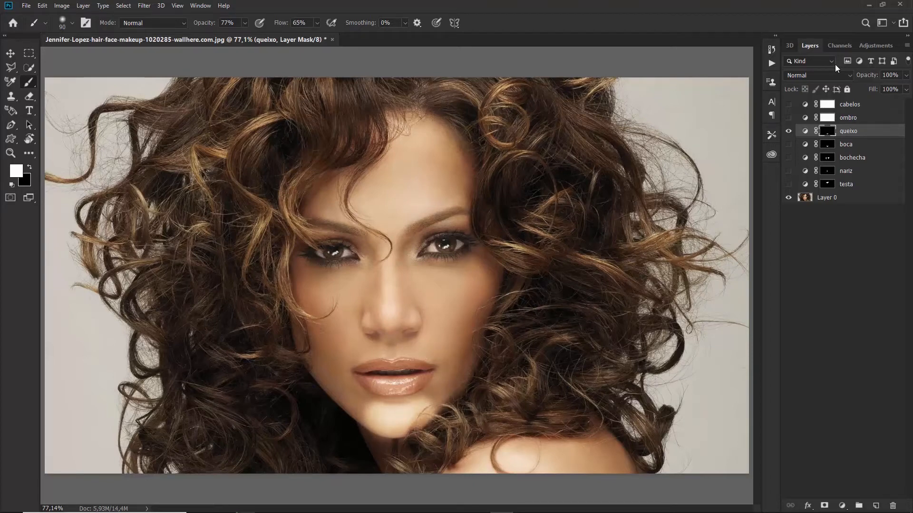
drag(867, 75, 845, 95)
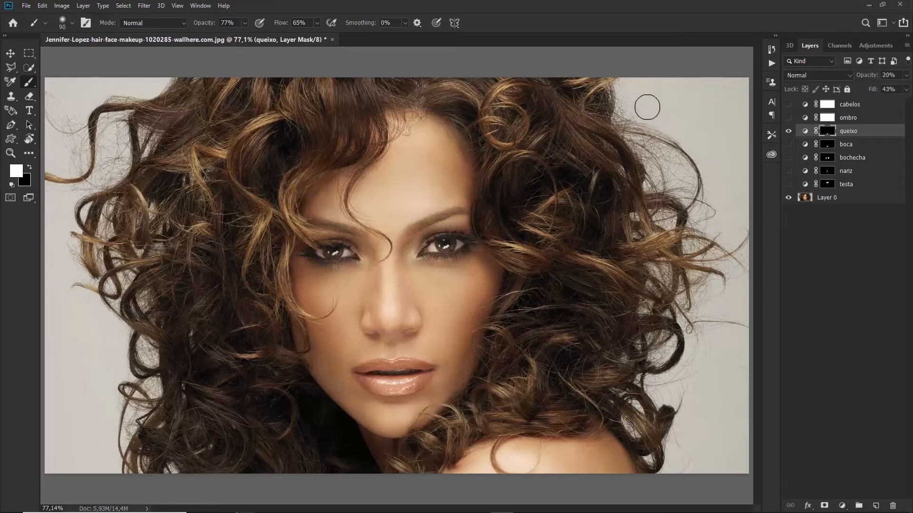
click(853, 118)
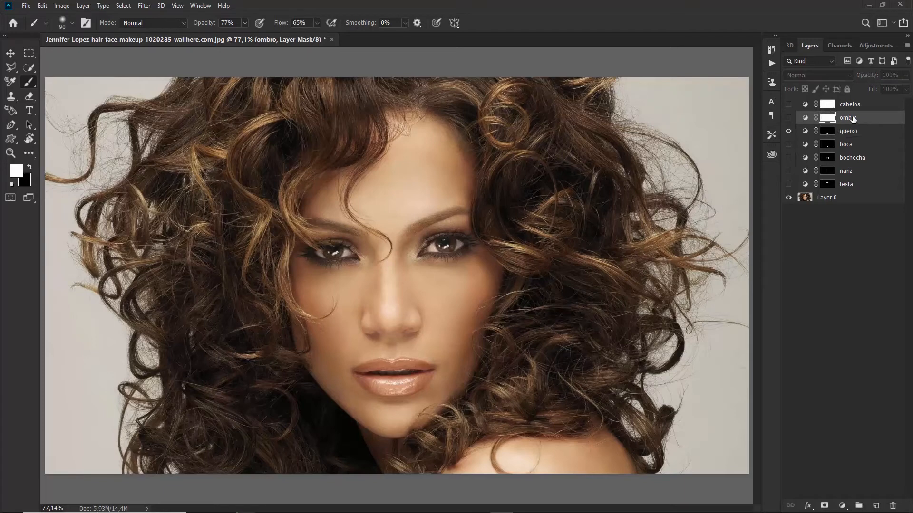
Show ombro, invert its mask, and paint the brightening onto the shoulder
click(789, 118)
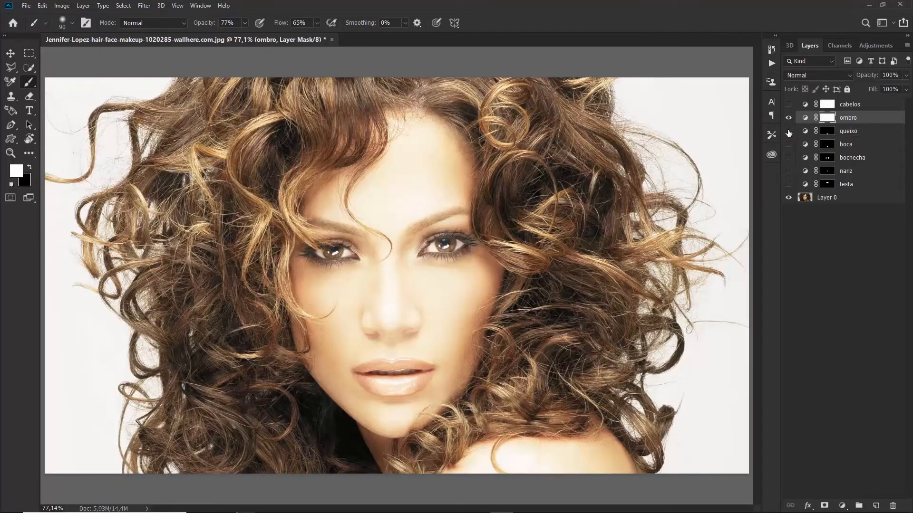
key(ctrl+i)
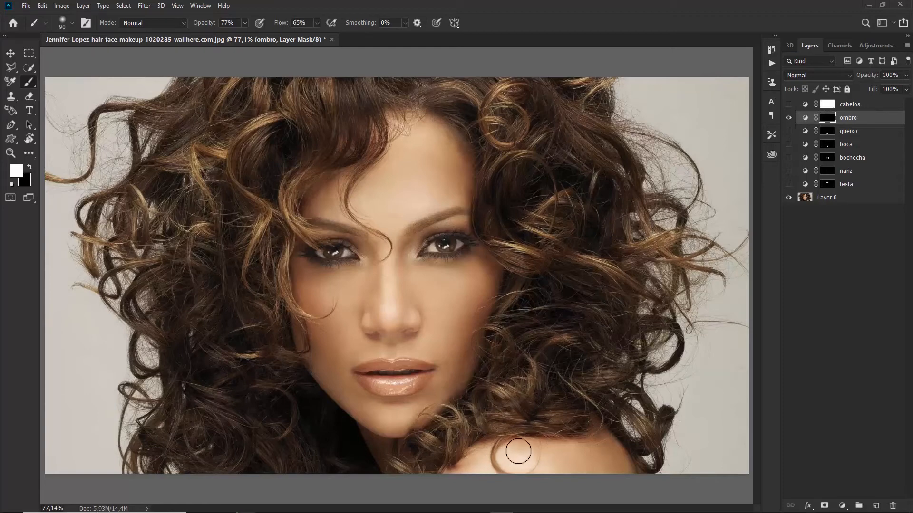
mouse_move(501, 459)
mouse_down()
mouse_move(489, 465)
mouse_move(589, 466)
mouse_move(518, 469)
mouse_up()
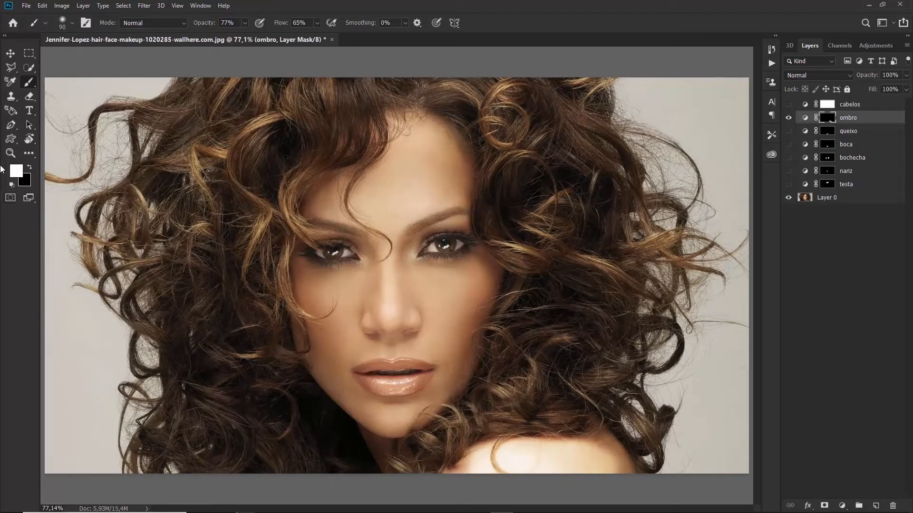
Fade ombro to 15% opacity comparing before and after, then hide it and select cabelos
drag(871, 76, 860, 93)
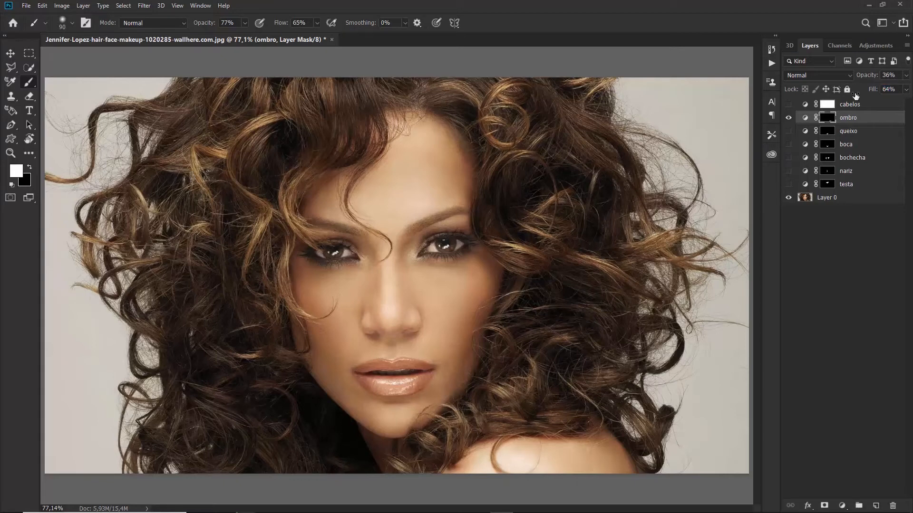
click(789, 117)
click(789, 118)
click(788, 118)
click(790, 118)
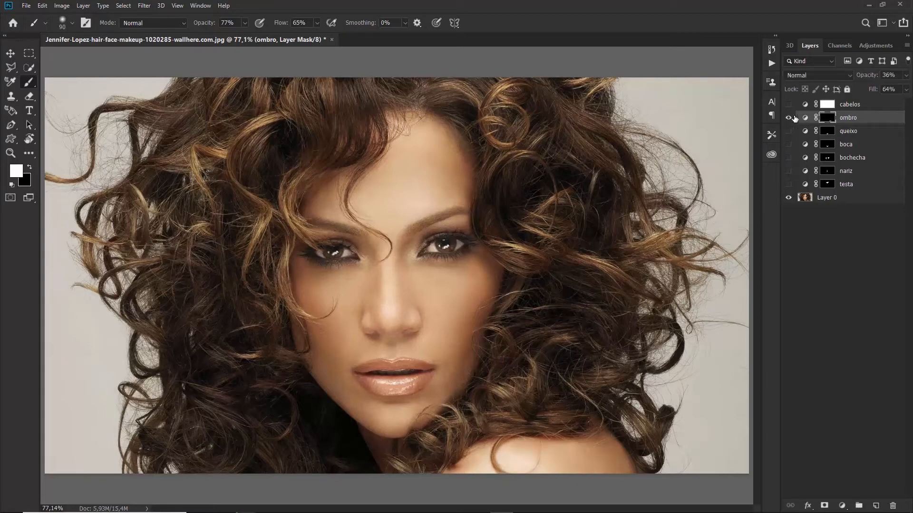
mouse_move(866, 75)
mouse_down()
mouse_move(853, 81)
mouse_move(861, 81)
mouse_up()
click(790, 118)
click(790, 118)
click(788, 117)
click(789, 104)
click(851, 104)
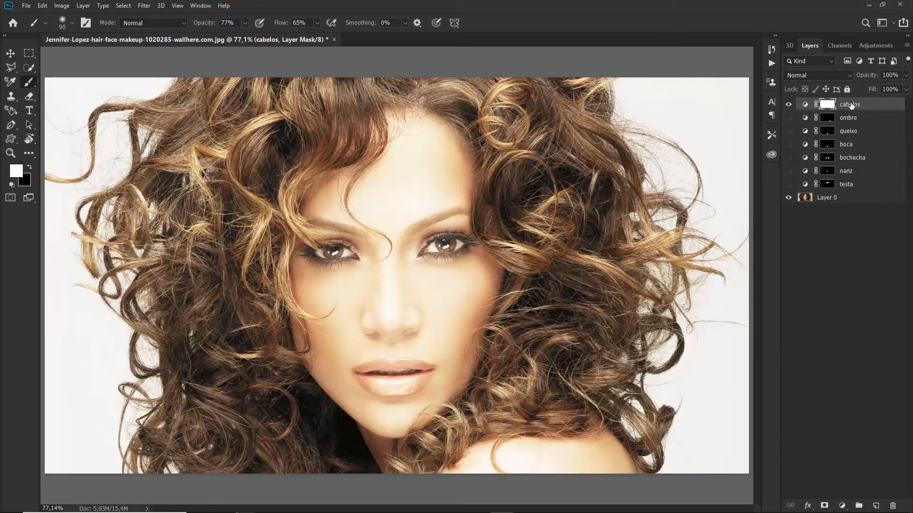
Invert the cabelos mask and paint white over the left curls and hair above the forehead
key(ctrl+i)
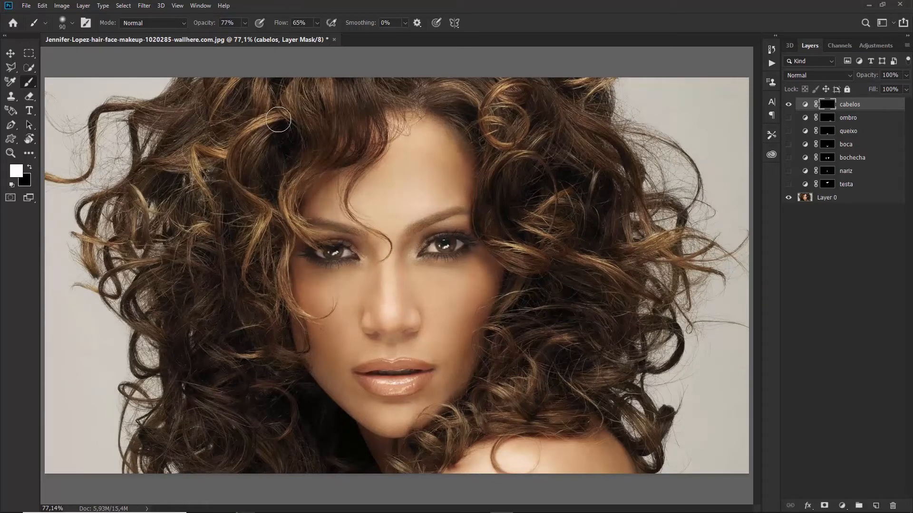
mouse_move(247, 142)
mouse_down()
mouse_move(243, 182)
mouse_move(260, 229)
mouse_move(250, 299)
mouse_up()
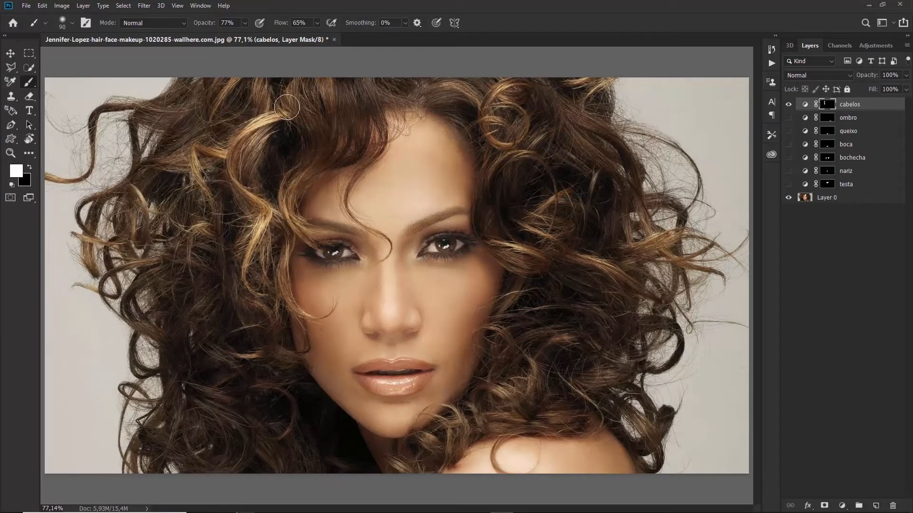
mouse_move(314, 78)
mouse_down()
mouse_move(308, 166)
mouse_move(291, 194)
mouse_move(311, 234)
mouse_move(284, 234)
mouse_move(283, 277)
mouse_move(303, 325)
mouse_up()
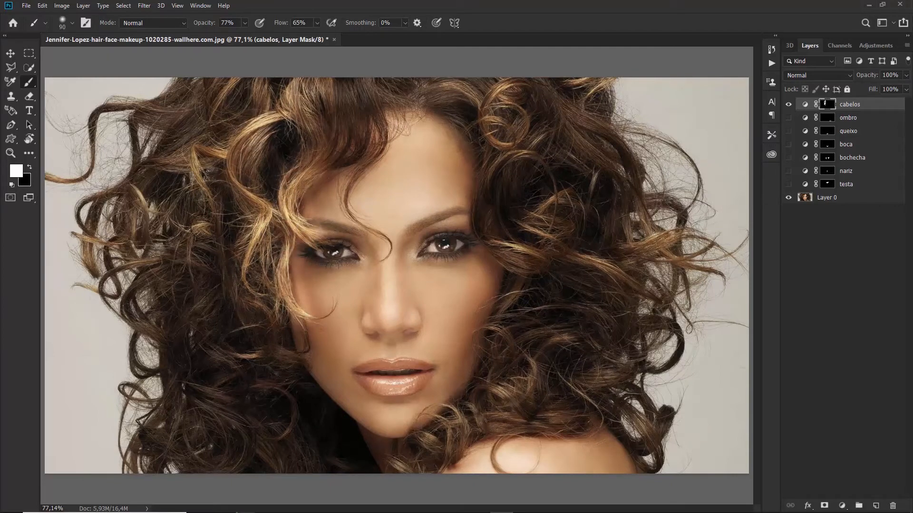
drag(204, 227, 197, 220)
mouse_move(200, 164)
mouse_down()
mouse_move(232, 146)
mouse_move(225, 119)
mouse_move(215, 116)
mouse_move(247, 78)
mouse_up()
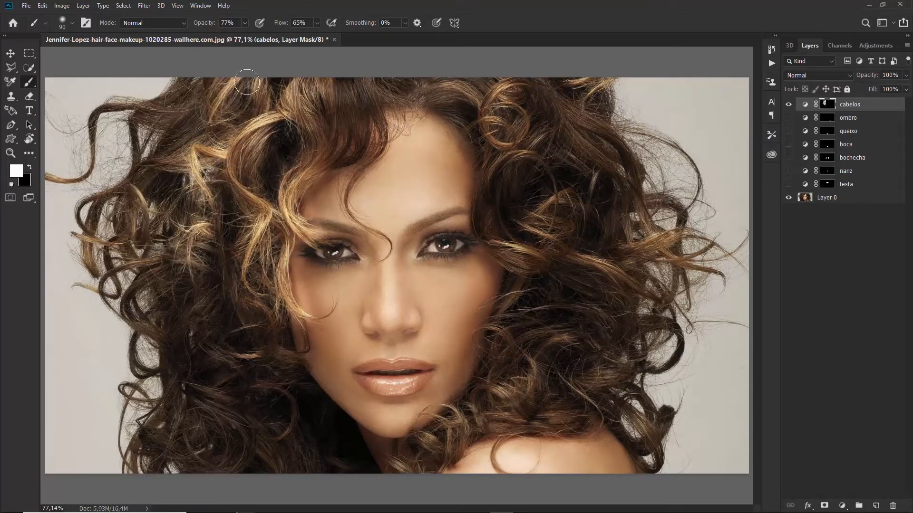
drag(143, 190, 146, 240)
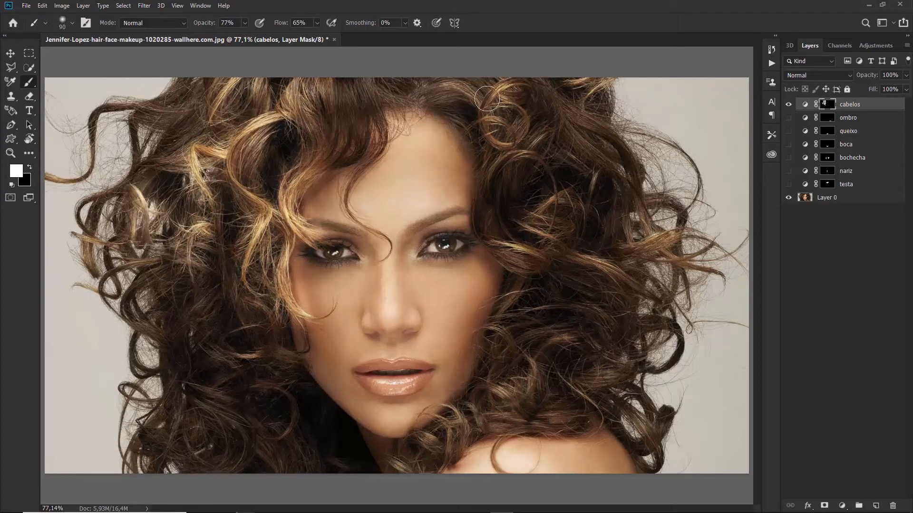
drag(509, 93, 515, 143)
With a 60 px brush, paint white over the upper-right curls and those beside the face
key(bracketleft)
key(bracketleft)
key(bracketleft)
mouse_move(445, 90)
mouse_down()
mouse_move(501, 108)
mouse_move(525, 128)
mouse_up()
mouse_move(492, 167)
mouse_down()
mouse_move(540, 159)
mouse_move(552, 133)
mouse_up()
drag(581, 87, 611, 85)
mouse_move(609, 131)
mouse_down()
mouse_move(609, 170)
mouse_move(562, 249)
mouse_move(613, 257)
mouse_move(641, 212)
mouse_move(539, 232)
mouse_move(552, 259)
mouse_move(523, 297)
mouse_move(537, 371)
mouse_move(482, 391)
mouse_move(548, 350)
mouse_move(637, 360)
mouse_move(418, 441)
mouse_up()
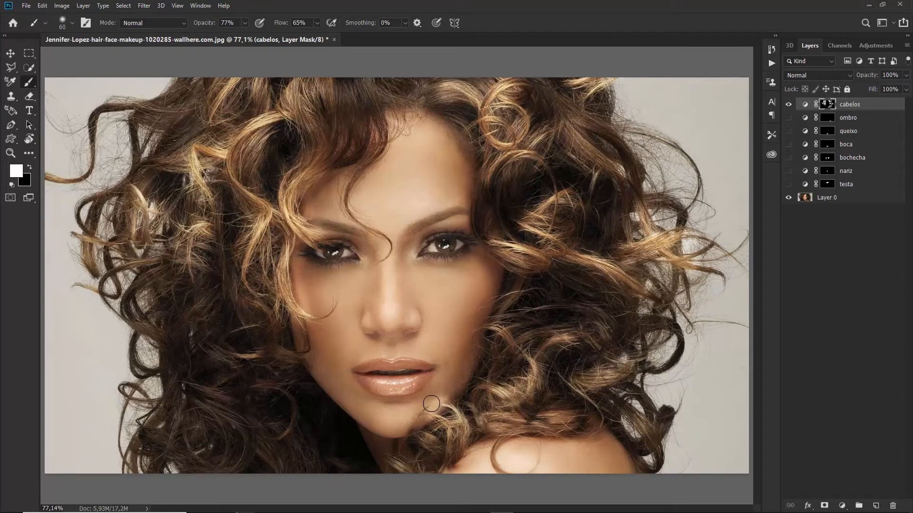
Paint black over strands beside the chin and restore white on the lower-left curls
key(x)
drag(444, 409, 389, 409)
key(x)
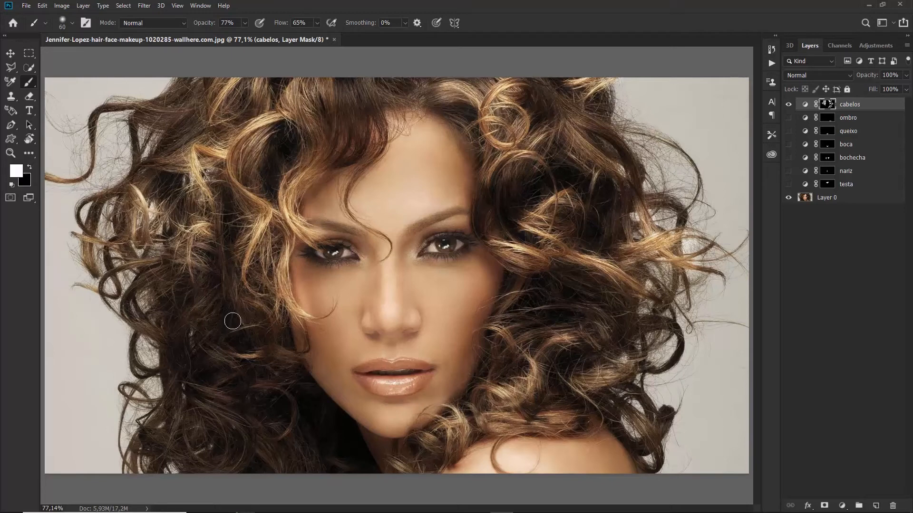
mouse_move(223, 351)
mouse_down()
mouse_move(283, 399)
mouse_move(281, 447)
mouse_up()
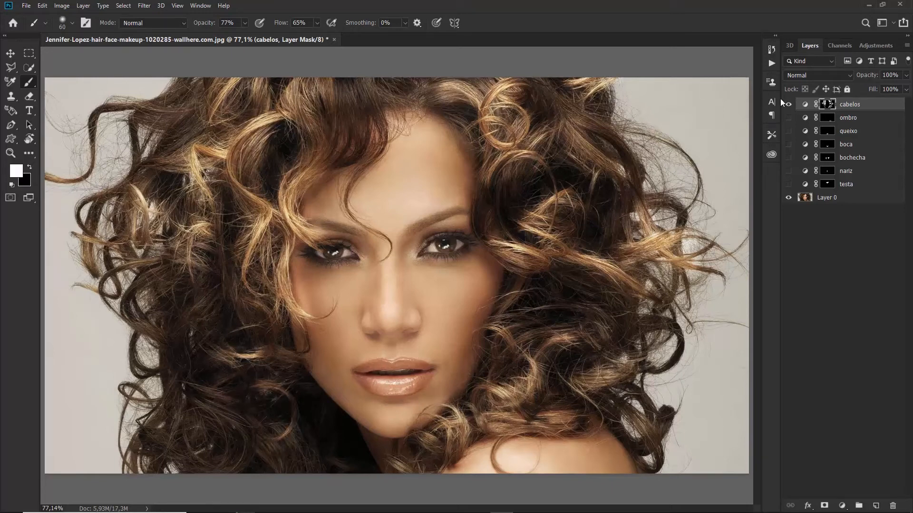
click(787, 105)
click(788, 105)
Set cabelos to 18% opacity and 51% fill, comparing it on and off
drag(856, 76, 807, 87)
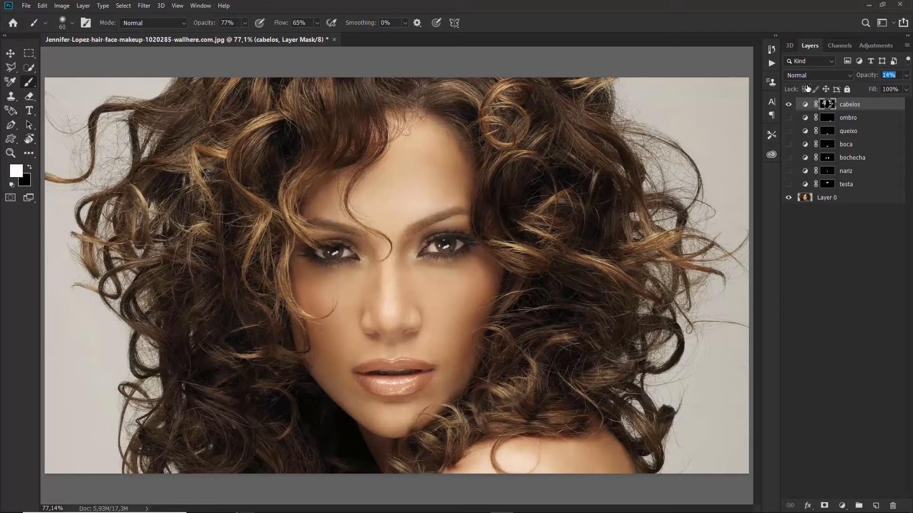
drag(872, 89, 848, 97)
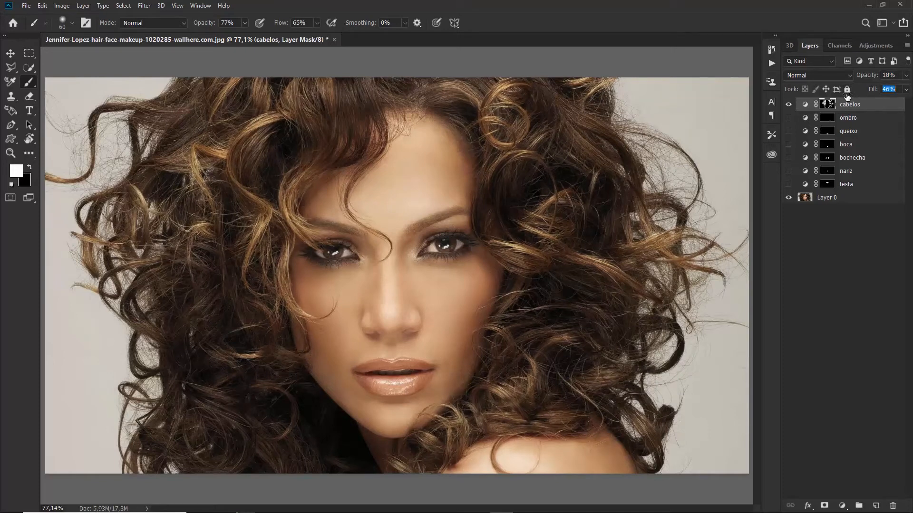
click(789, 104)
click(788, 104)
key(ctrl+minus)
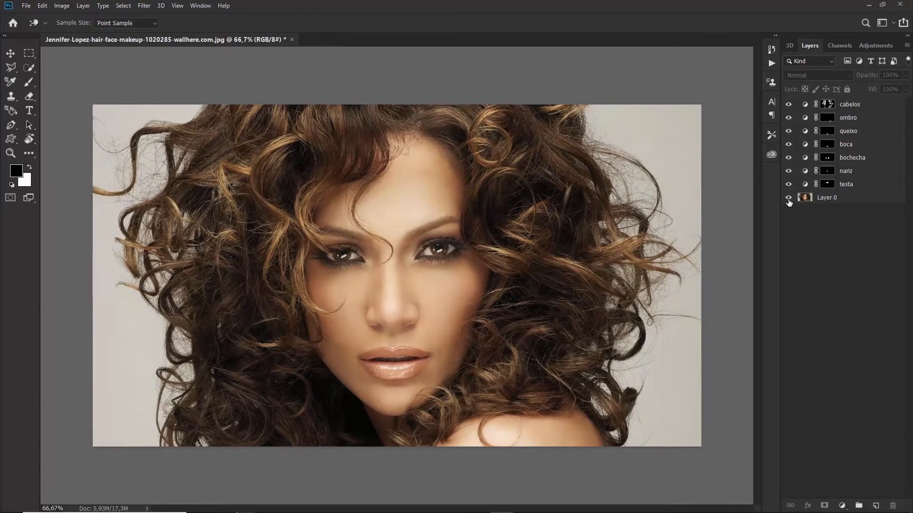
Lower the testa layer's fill and opacity, toggling it to compare the forehead
alt+click(789, 200)
alt+click(788, 200)
alt+click(788, 200)
alt+click(788, 200)
alt+click(788, 200)
alt+click(789, 199)
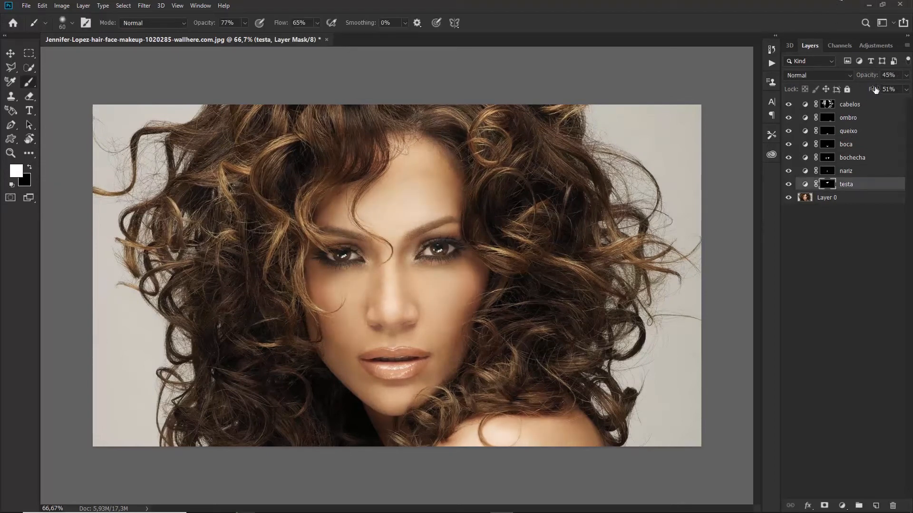
drag(876, 90, 870, 90)
click(789, 186)
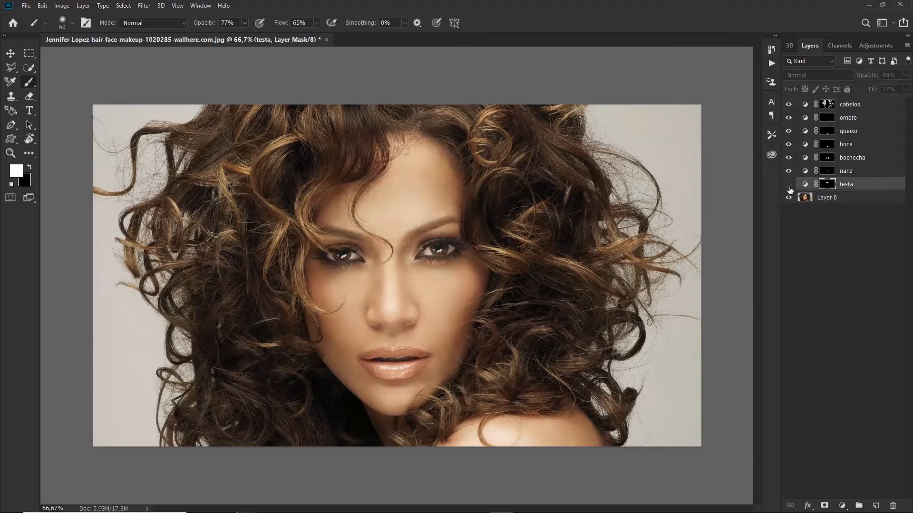
click(789, 187)
click(788, 186)
click(788, 187)
click(788, 187)
drag(866, 71, 861, 71)
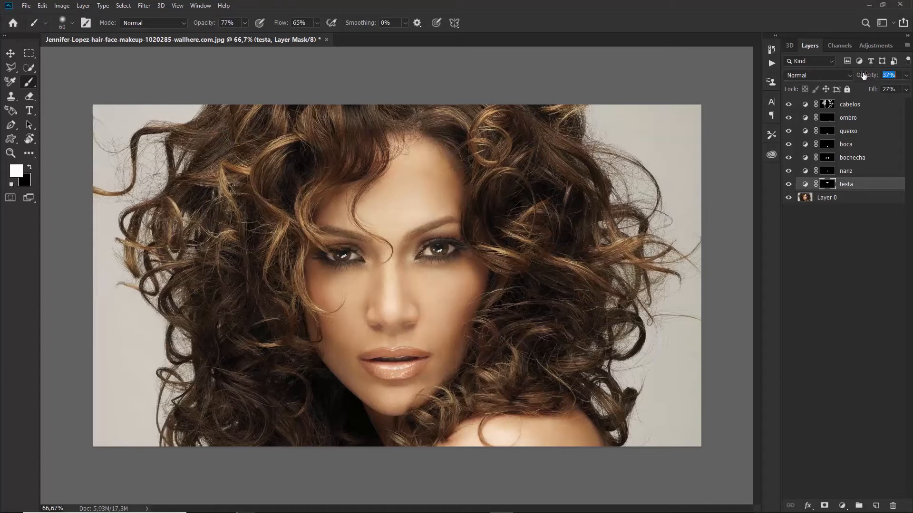
click(788, 184)
click(788, 185)
Toggle the retouch layers repeatedly to compare the portrait against the original Layer 0
click(828, 238)
alt+click(791, 197)
alt+click(791, 197)
alt+click(790, 197)
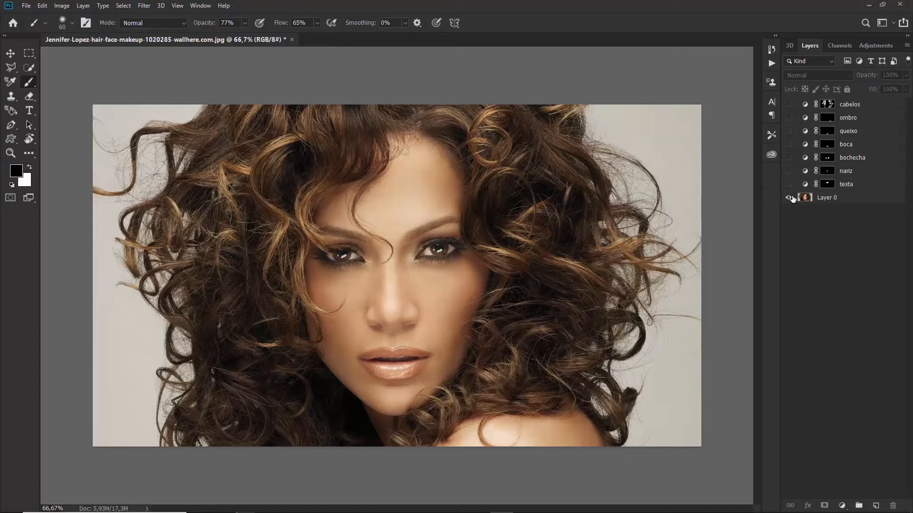
alt+click(791, 197)
alt+click(790, 197)
alt+click(791, 197)
alt+click(791, 198)
alt+click(791, 198)
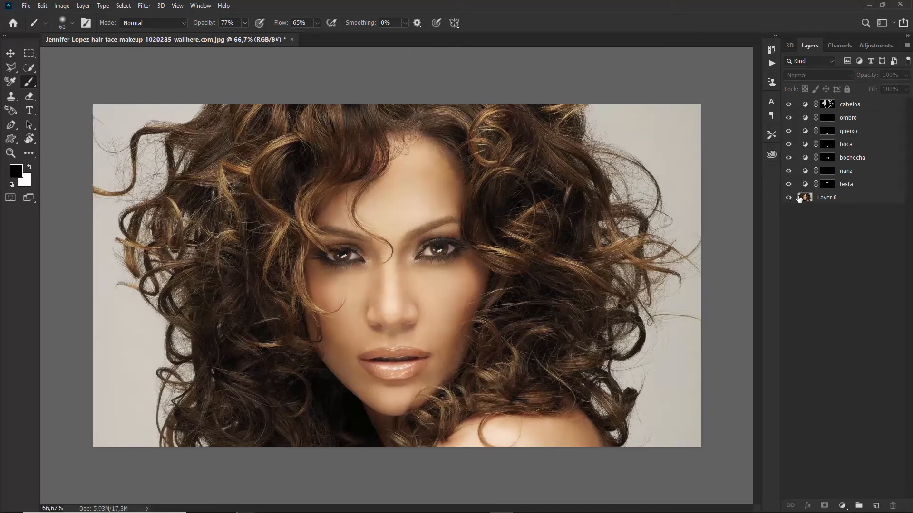
alt+click(790, 198)
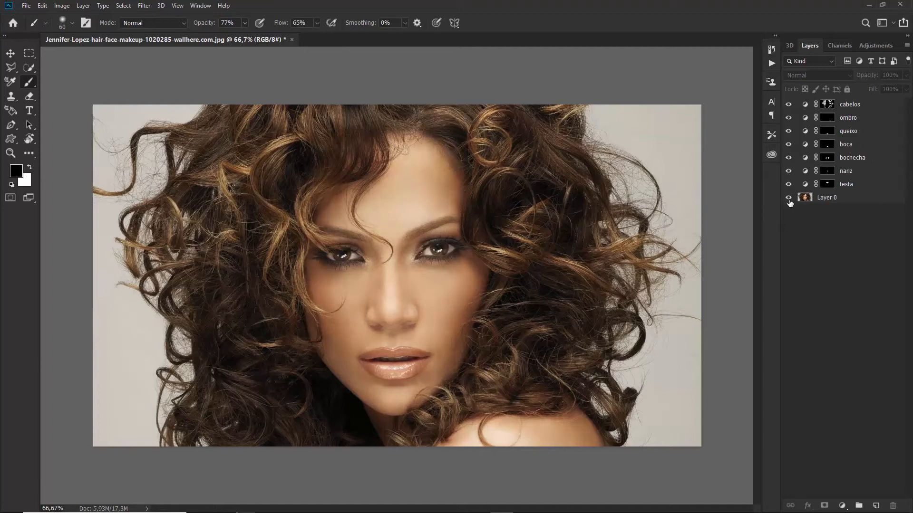
alt+click(790, 198)
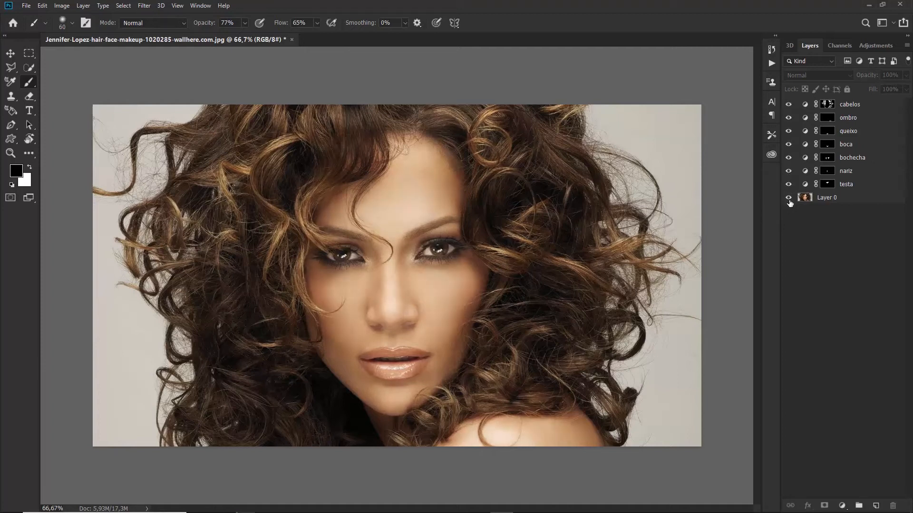
alt+click(790, 202)
alt+click(790, 201)
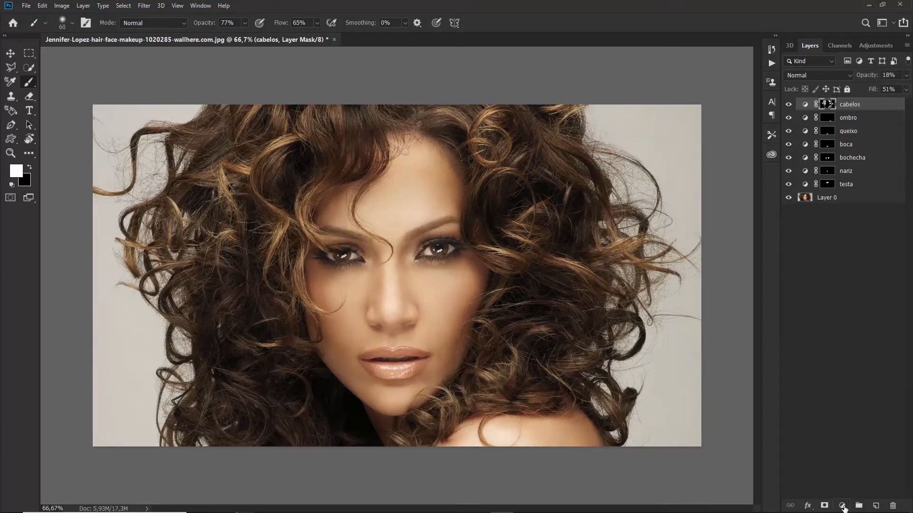
Add a Curves adjustment layer with the midtones raised by sampling at the eye
click(842, 507)
click(857, 384)
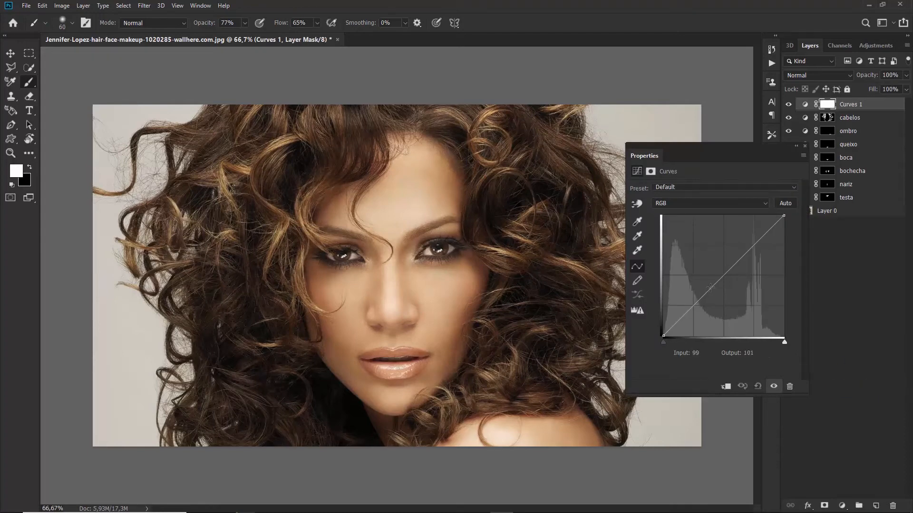
click(637, 203)
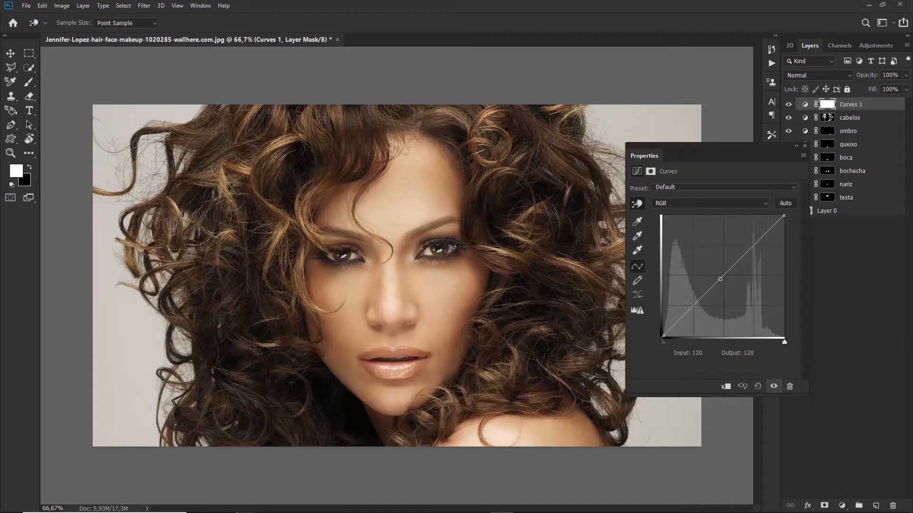
drag(455, 247, 454, 235)
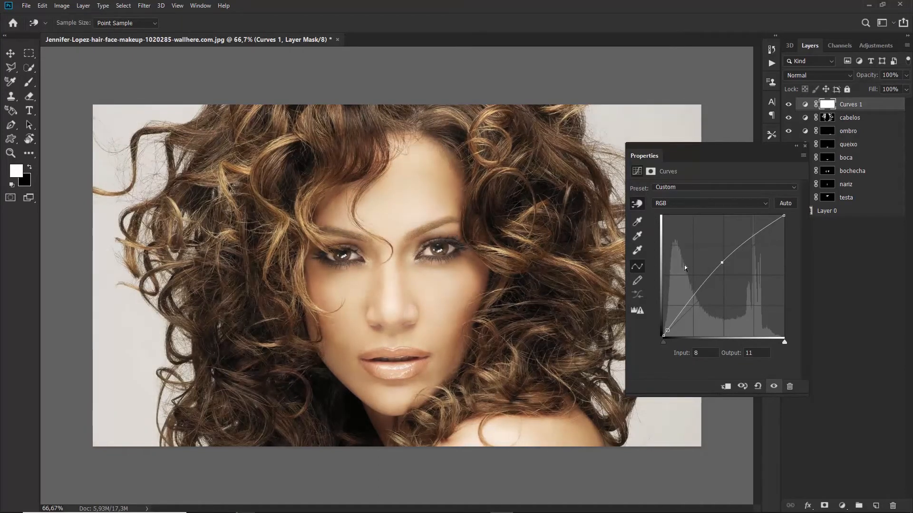
click(804, 146)
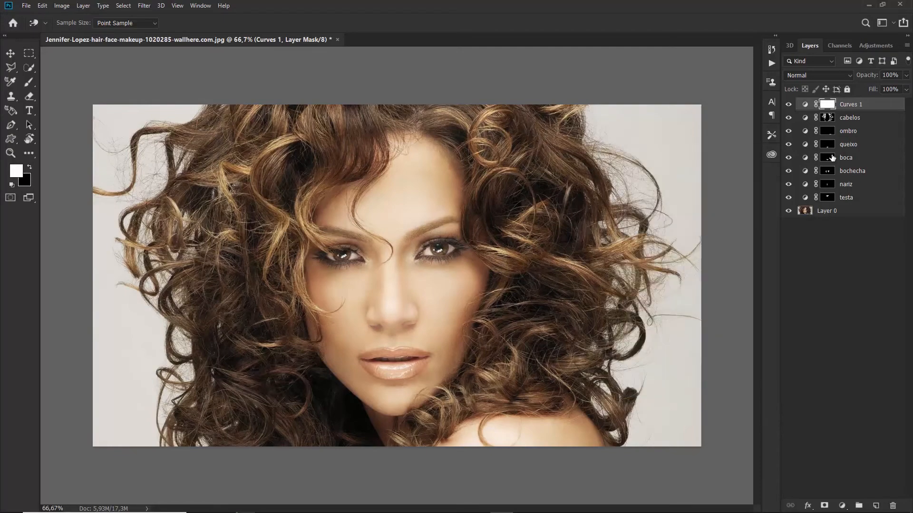
Invert the Curves 1 mask and paint the left iris white with a 15 px brush
key(ctrl+i)
key(ctrl+plus)
key(ctrl+plus)
key(ctrl+plus)
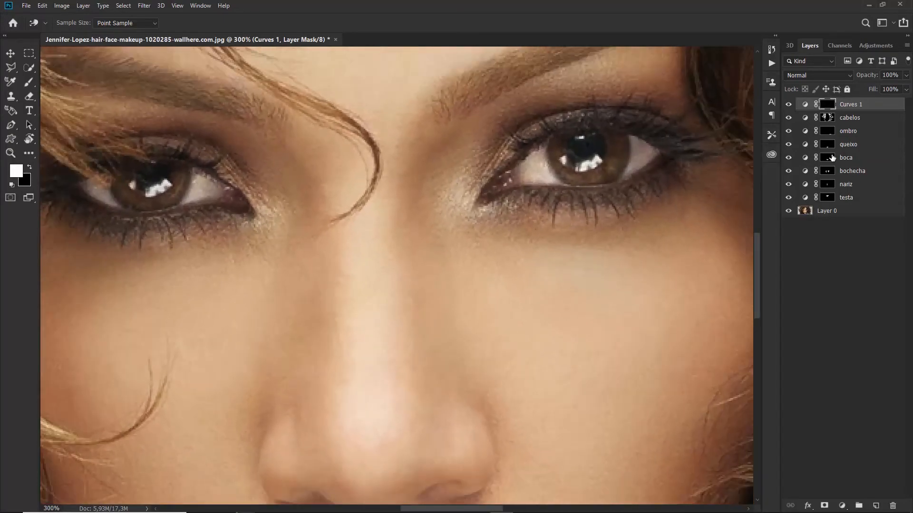
drag(186, 182, 360, 217)
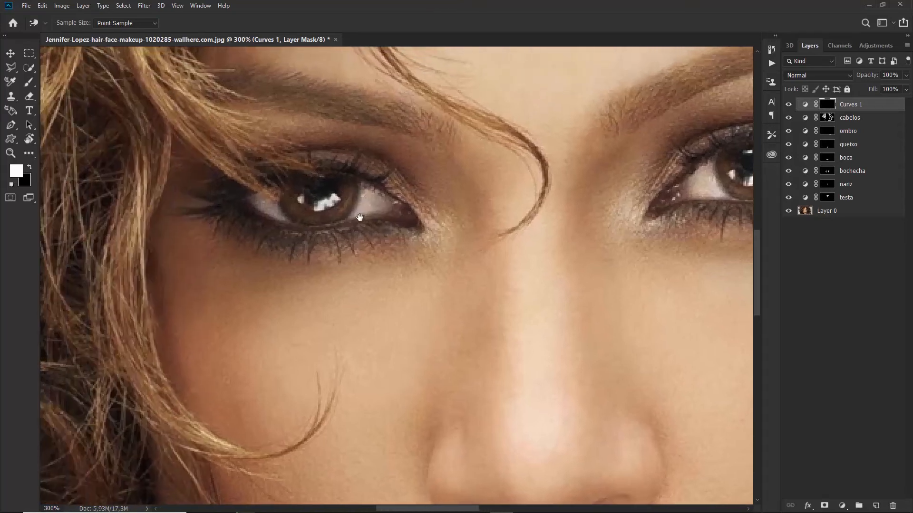
key(b)
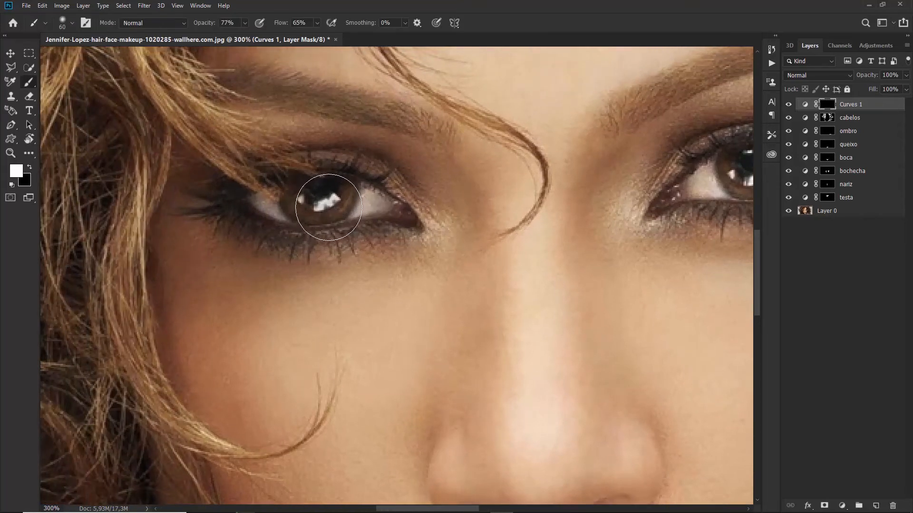
key(bracketleft)
key(bracketleft)
key(bracketleft)
mouse_move(344, 200)
mouse_down()
mouse_move(330, 214)
mouse_move(293, 203)
mouse_move(334, 216)
mouse_move(343, 204)
mouse_move(291, 201)
mouse_move(326, 213)
mouse_move(336, 204)
mouse_move(287, 195)
mouse_move(305, 216)
mouse_move(343, 200)
mouse_move(299, 214)
mouse_move(333, 210)
mouse_move(296, 210)
mouse_up()
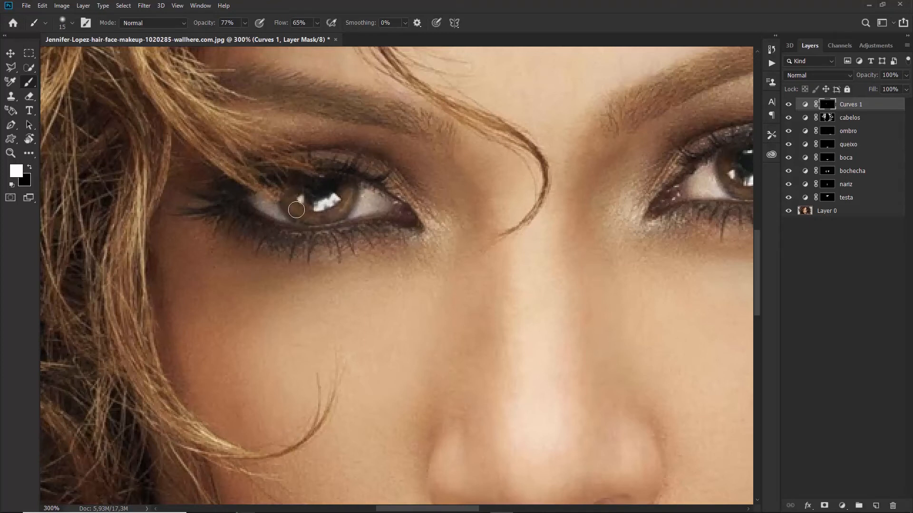
Paint white over the right iris and the whites of both eyes, then fit the portrait
drag(627, 204, 434, 206)
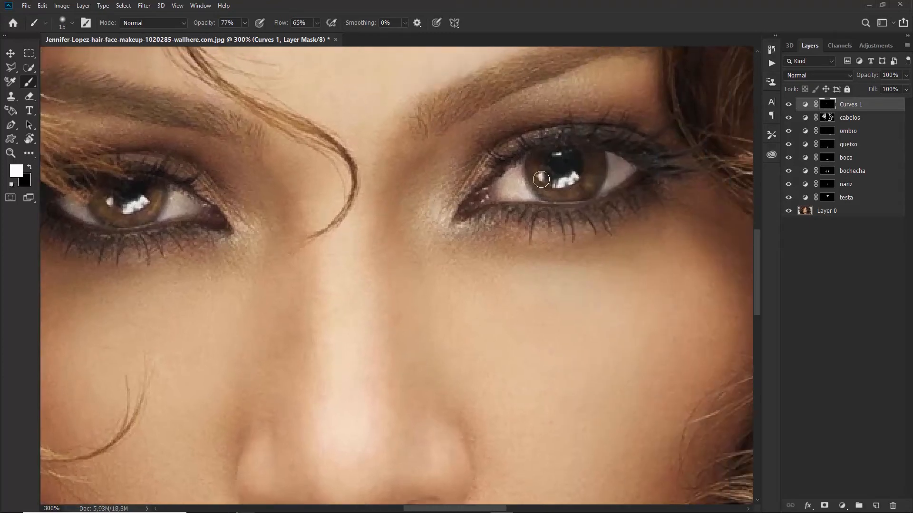
mouse_move(541, 179)
mouse_down()
mouse_move(593, 177)
mouse_move(546, 189)
mouse_move(591, 171)
mouse_move(551, 192)
mouse_move(582, 183)
mouse_move(544, 196)
mouse_move(603, 156)
mouse_move(614, 170)
mouse_move(511, 178)
mouse_up()
drag(300, 230, 561, 229)
drag(350, 206, 347, 210)
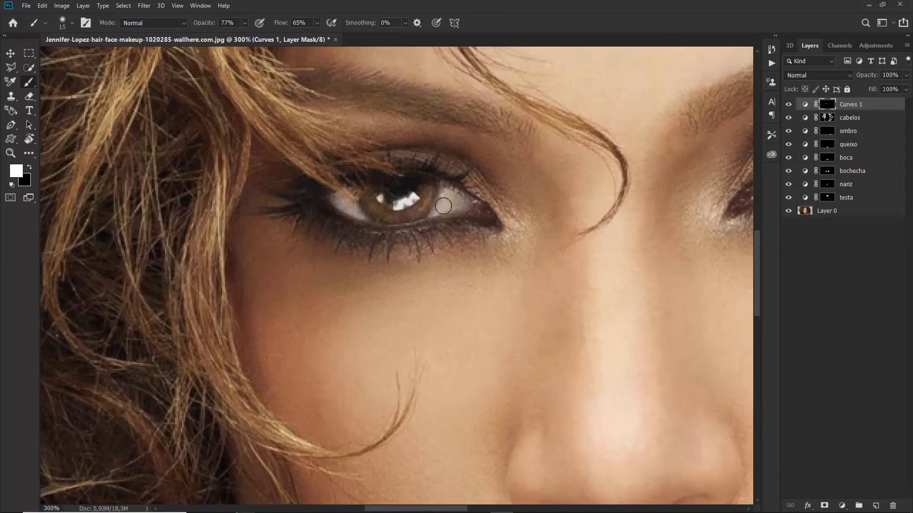
drag(443, 206, 440, 193)
key(ctrl+0)
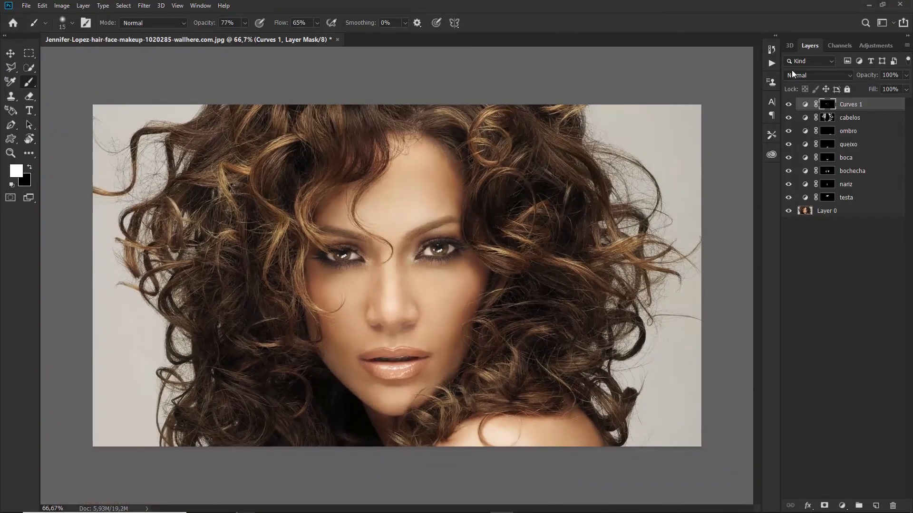
Lower the eye-brightening Curves 1 layer to 32% opacity, toggling it to compare
drag(854, 75, 846, 84)
click(791, 105)
click(791, 105)
click(792, 105)
click(793, 106)
drag(864, 75, 856, 80)
drag(861, 79, 862, 78)
click(790, 104)
click(790, 105)
click(791, 105)
click(790, 105)
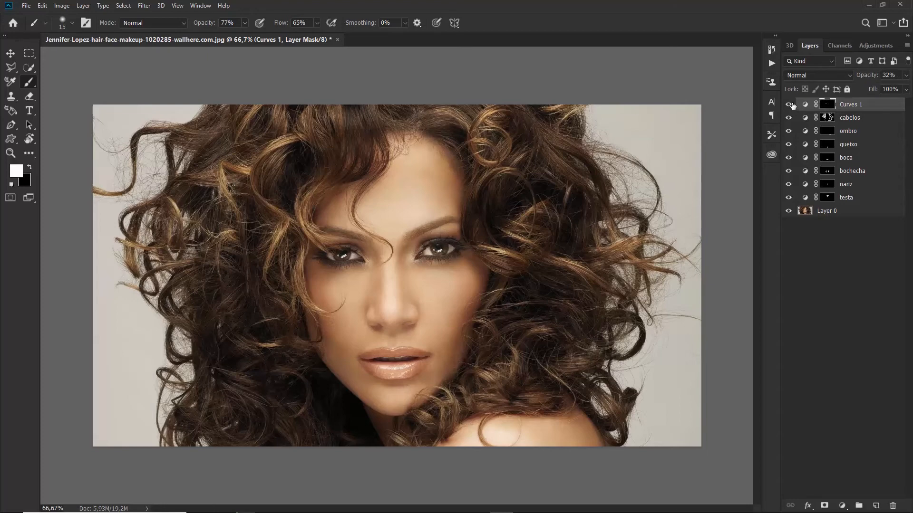
At 100% zoom, rename the Curves 1 layer to 'olhos'
key(ctrl+1)
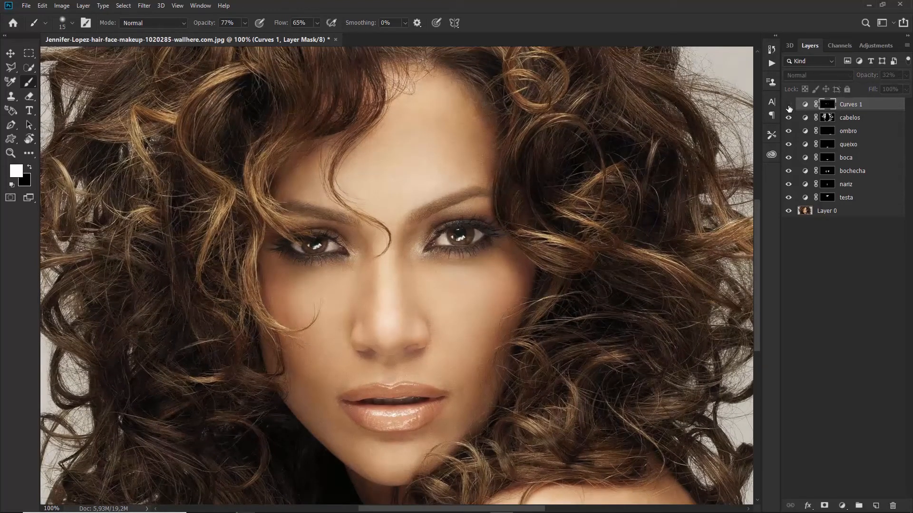
double_click(840, 104)
text(o)
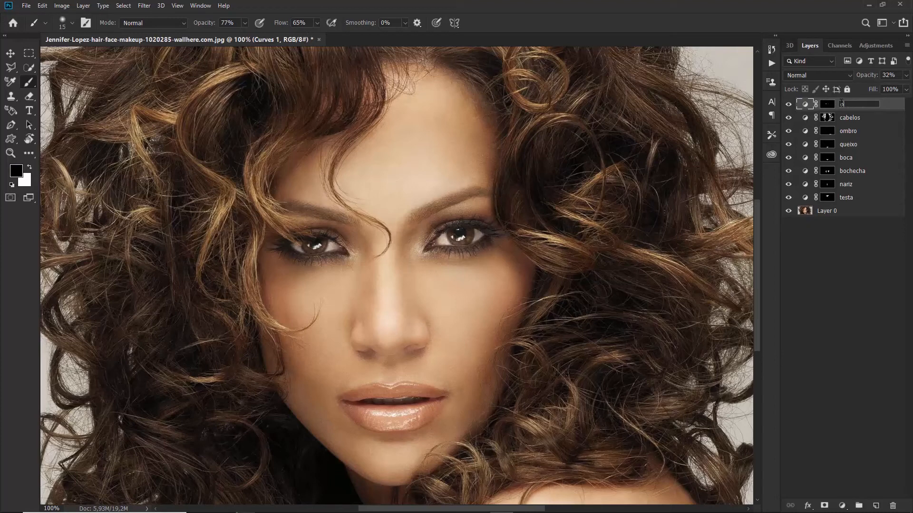
text(lhos)
click(845, 259)
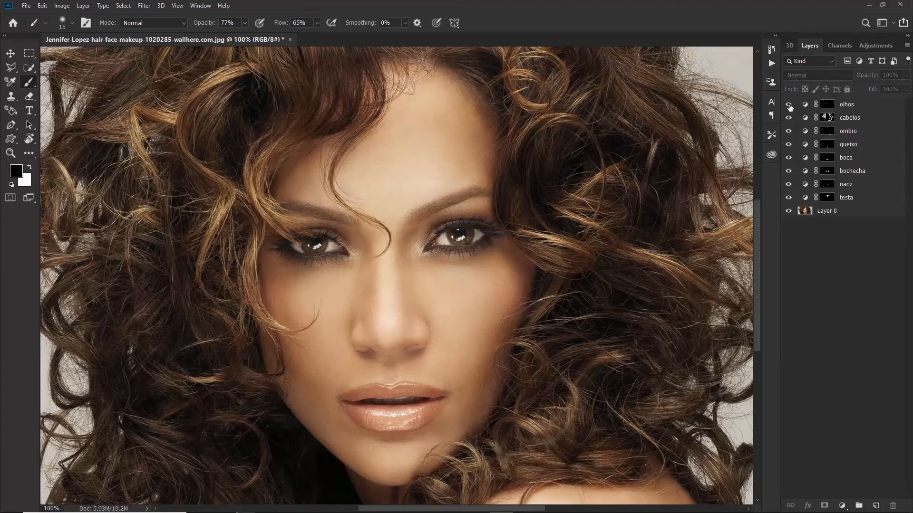
Compare the retouch layers against the original photo, then select the olhos layer's mask
alt+click(789, 211)
alt+click(789, 212)
alt+click(788, 212)
alt+click(788, 212)
alt+click(788, 212)
alt+click(790, 211)
alt+click(789, 212)
alt+click(789, 212)
alt+click(789, 212)
alt+click(789, 212)
key(ctrl+minus)
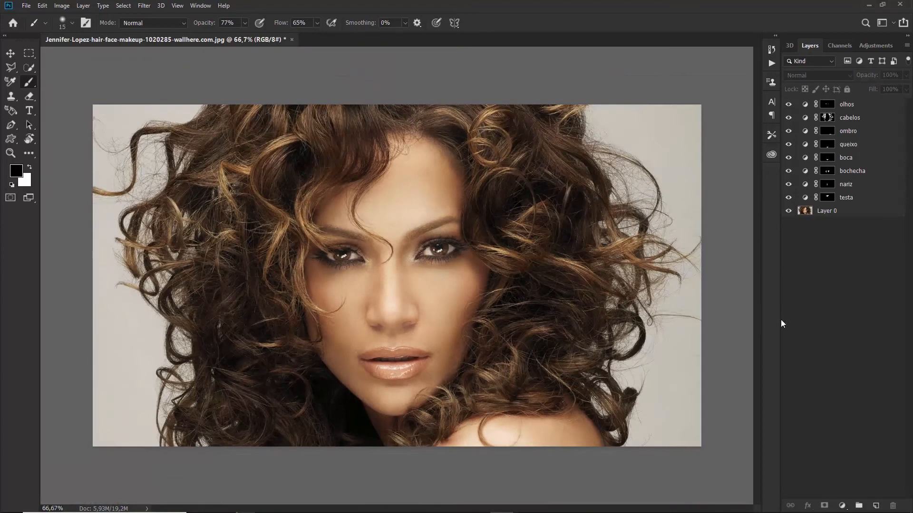
click(852, 110)
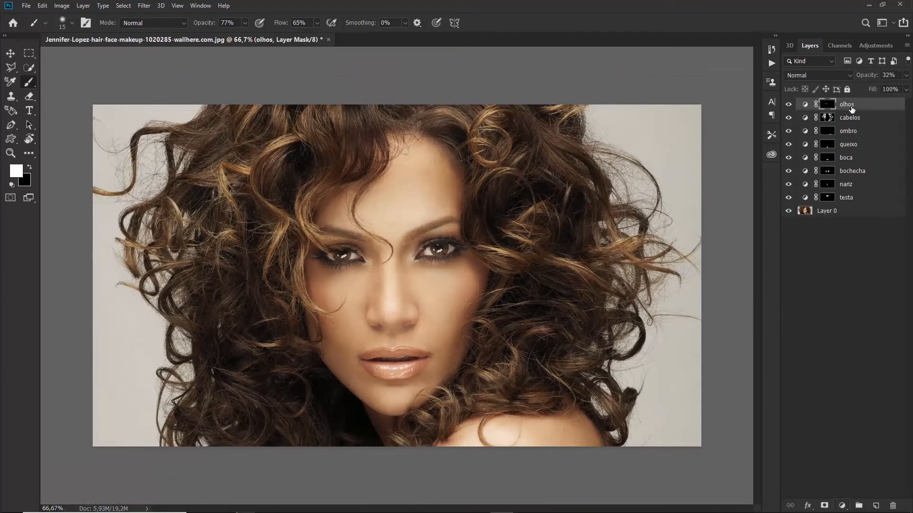
Add a Curves layer that pulls the face's midtones down to darken the portrait
click(843, 508)
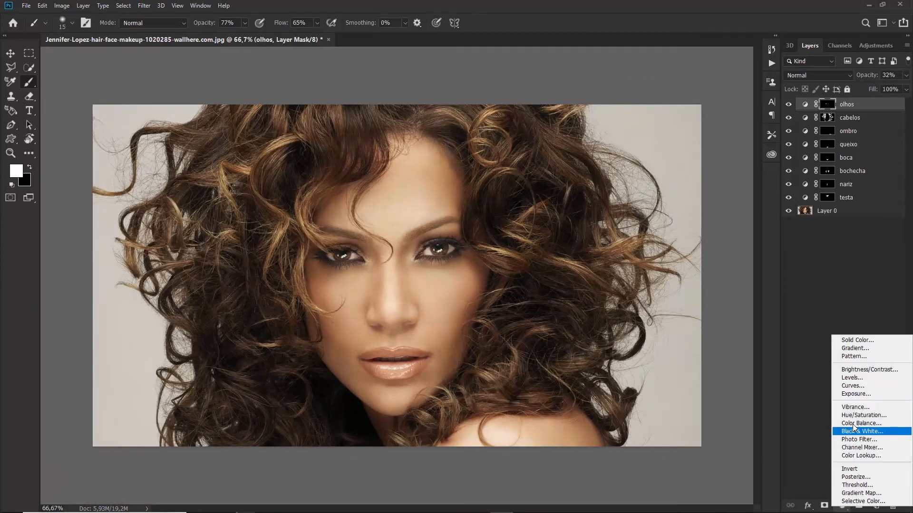
click(861, 386)
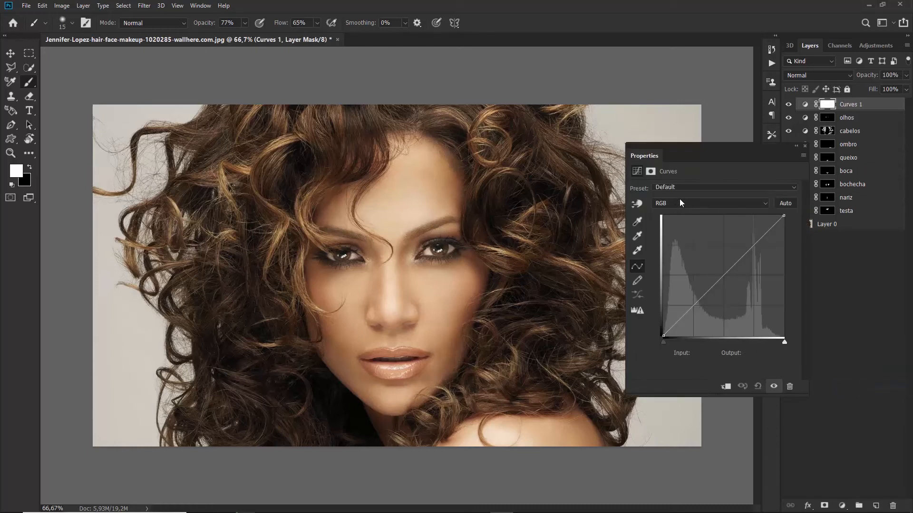
click(637, 204)
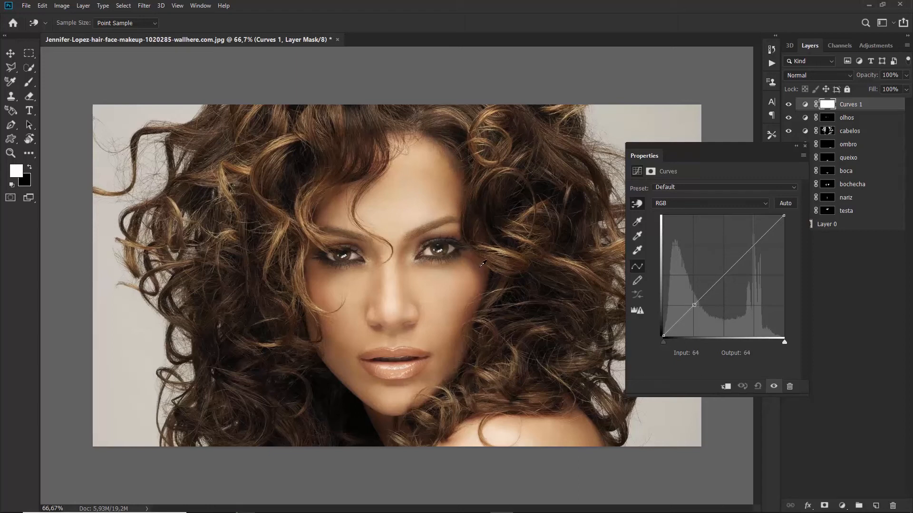
click(321, 275)
drag(321, 276, 320, 291)
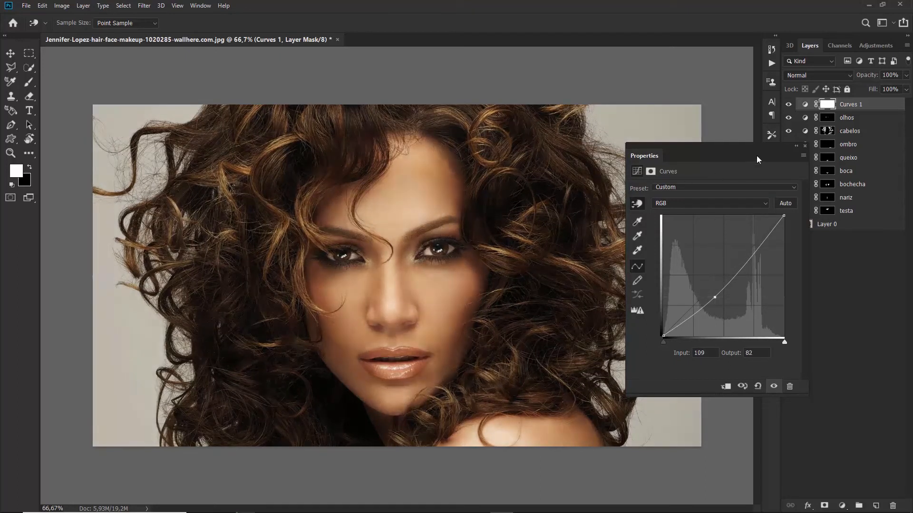
click(805, 146)
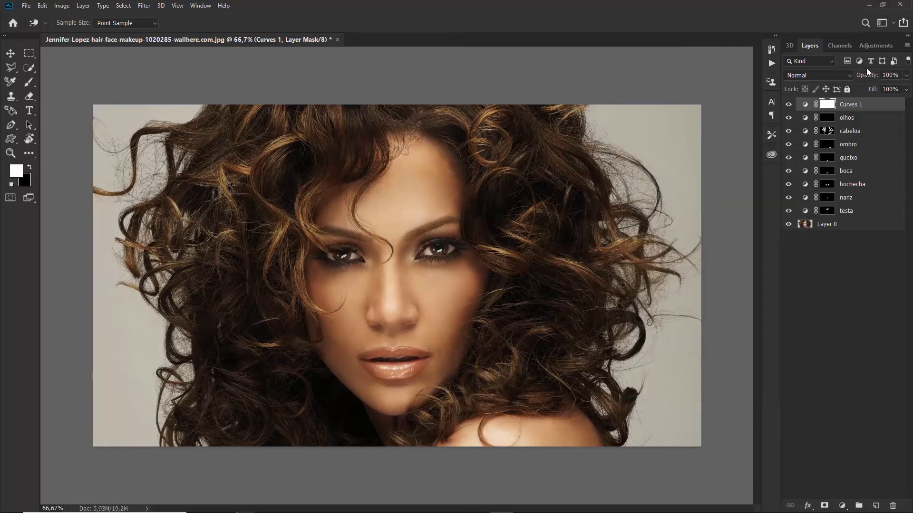
Reduce the darkening Curves layer to 21% opacity, comparing it on and off
drag(870, 75, 847, 78)
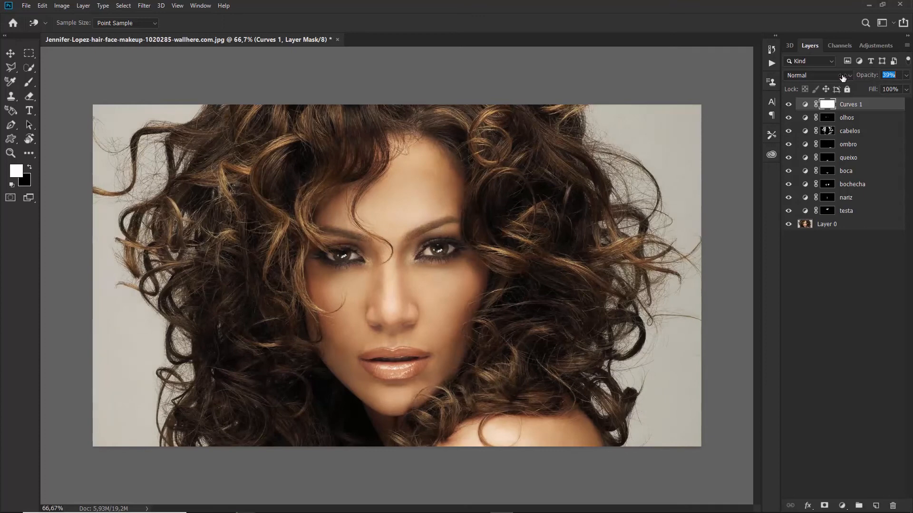
click(788, 104)
click(787, 104)
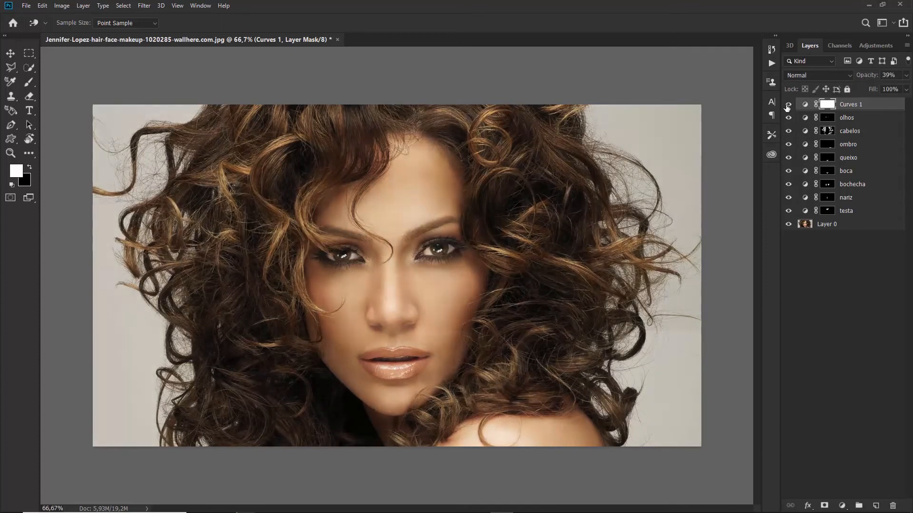
click(787, 104)
click(788, 104)
click(787, 104)
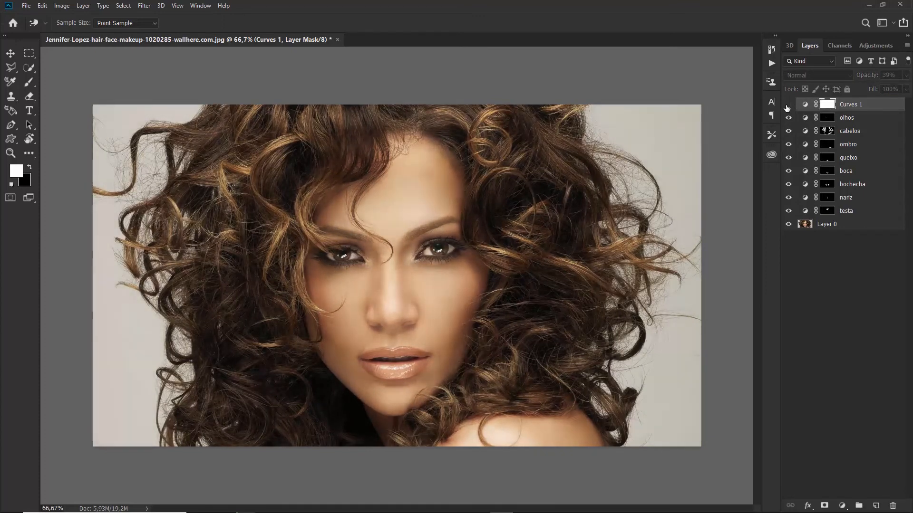
click(787, 105)
drag(871, 77, 861, 78)
click(788, 105)
click(788, 105)
Compare the fully retouched portrait against the original photo alone
alt+click(787, 226)
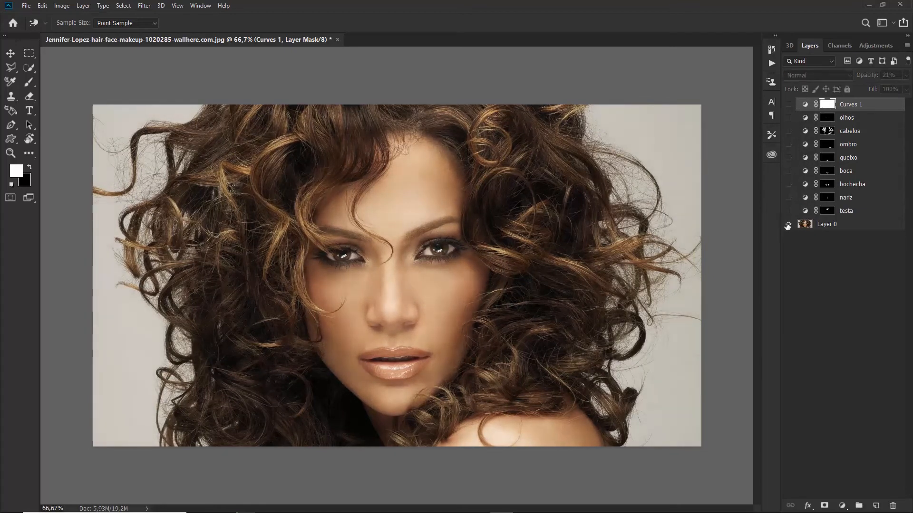
alt+click(788, 225)
alt+click(787, 225)
alt+click(787, 225)
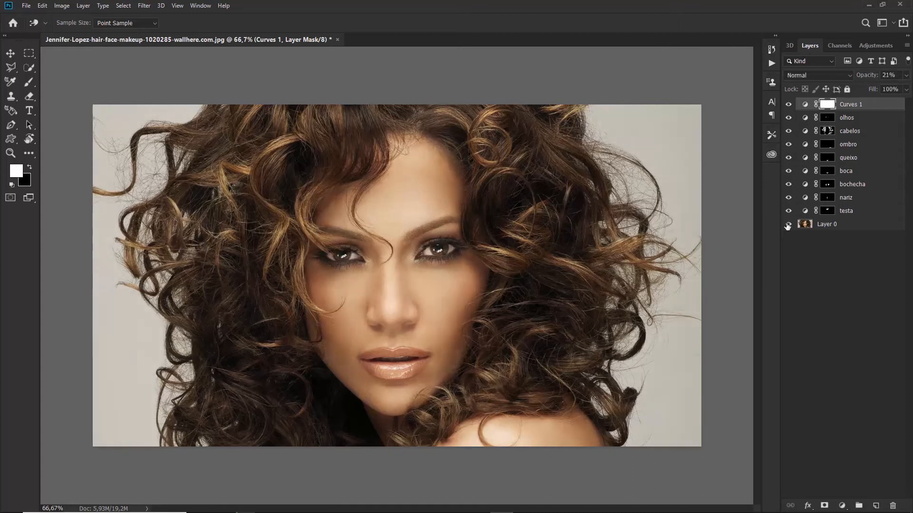
alt+click(787, 225)
alt+click(787, 225)
Stamp all visible layers into a new merged Layer 1 and compare the adjustments
key(ctrl+shift+alt+e)
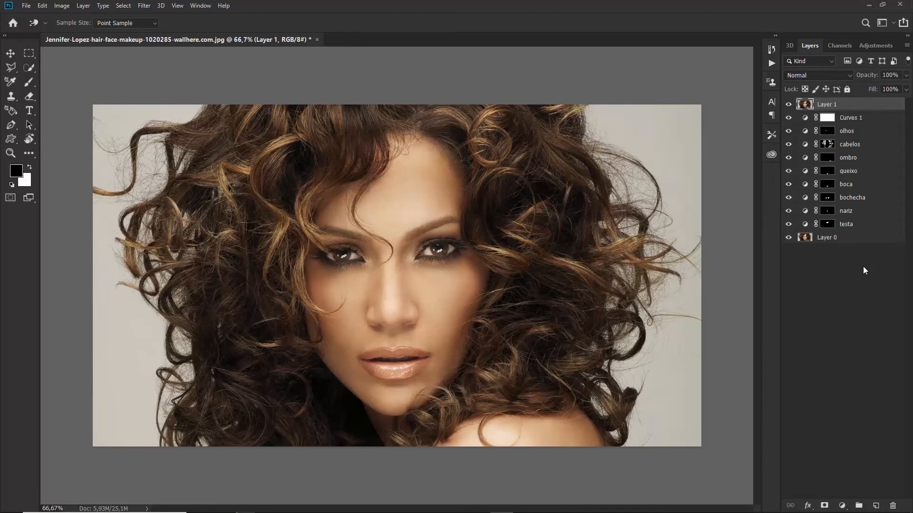
key(ctrl+plus)
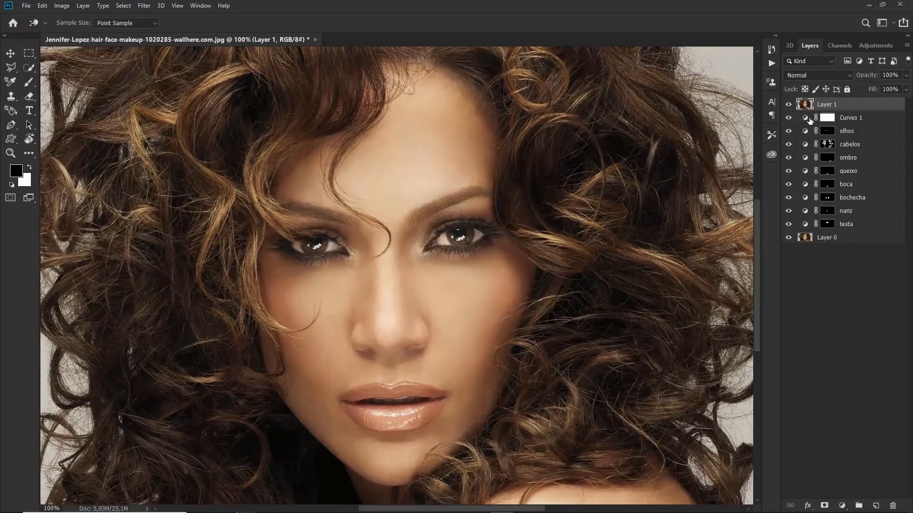
drag(788, 117, 788, 171)
drag(788, 119, 790, 175)
Duplicate Layer 1 and apply a High Pass filter with 2,0 pixel radius to the copy
key(ctrl+j)
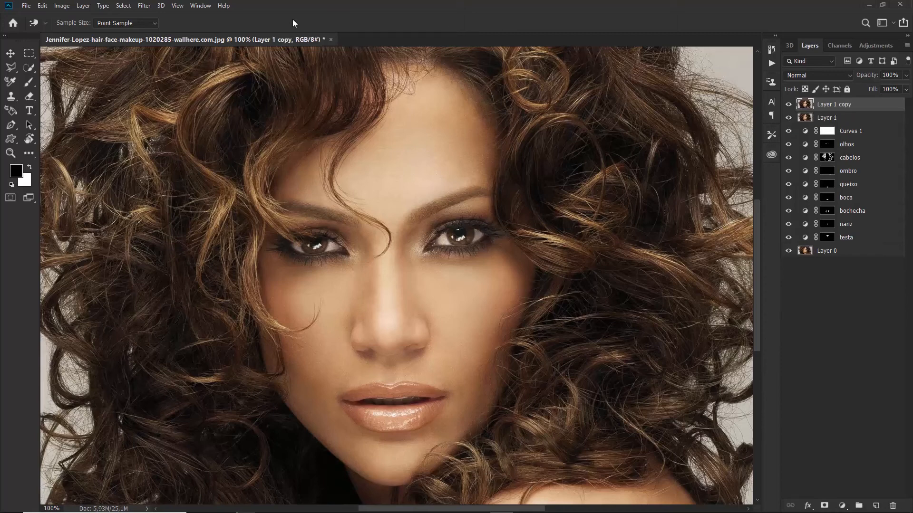
click(143, 6)
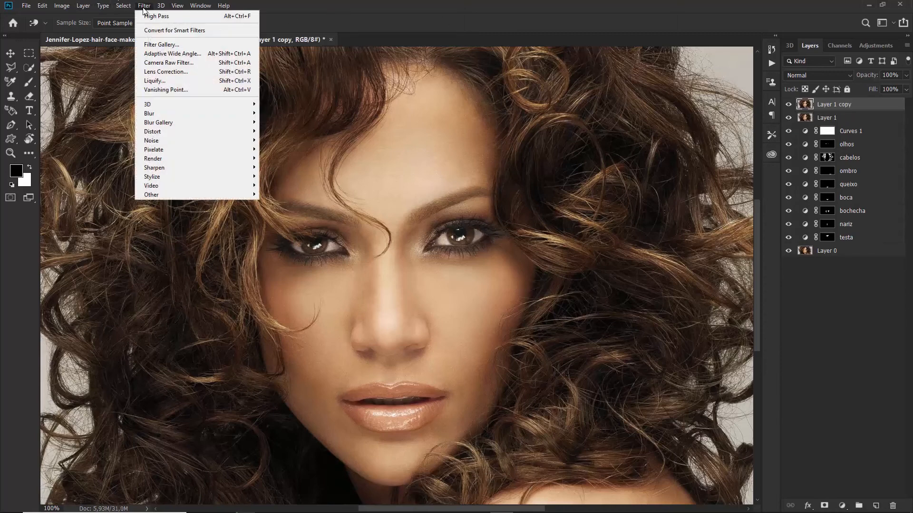
mouse_move(192, 178)
mouse_move(198, 195)
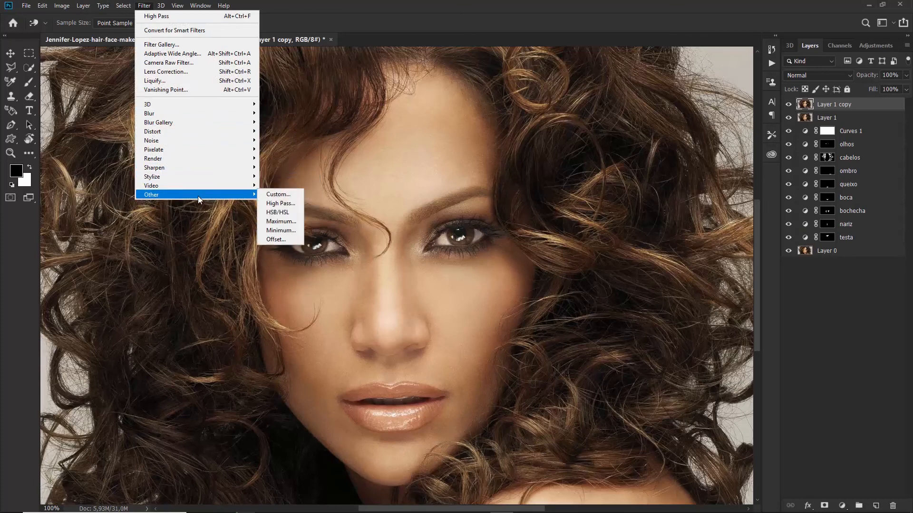
click(291, 208)
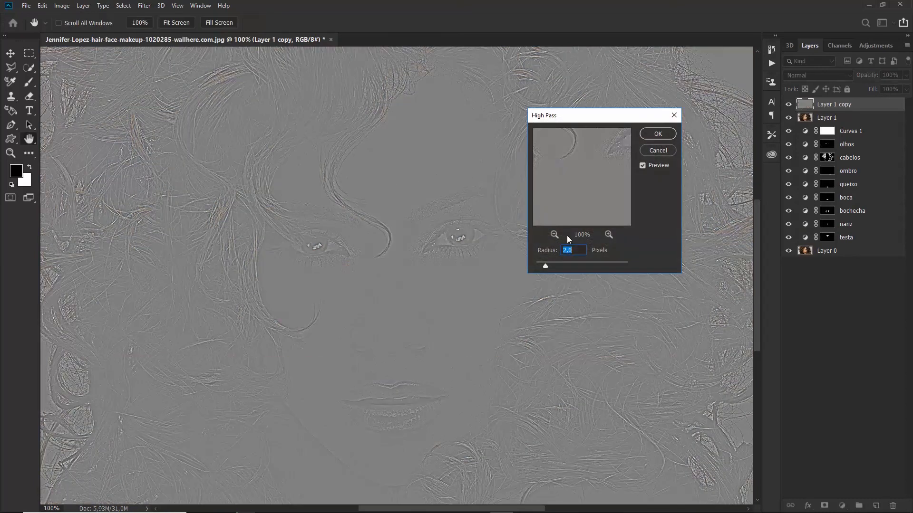
click(655, 134)
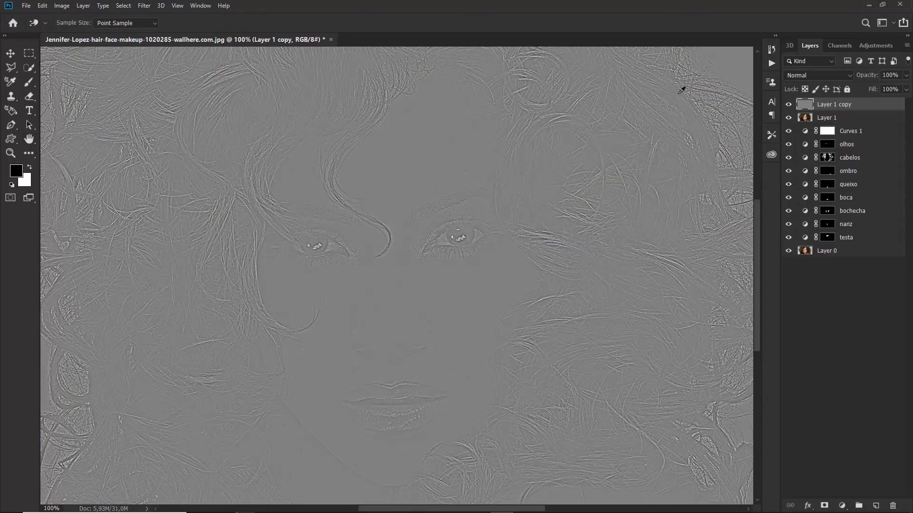
Blend the high-pass copy in Soft Light and compare the image with and without sharpening
click(821, 75)
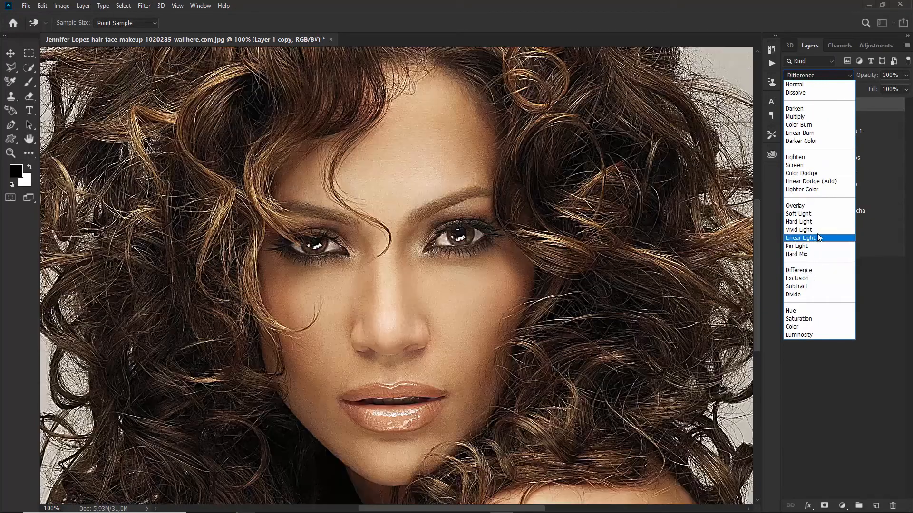
click(811, 213)
click(790, 105)
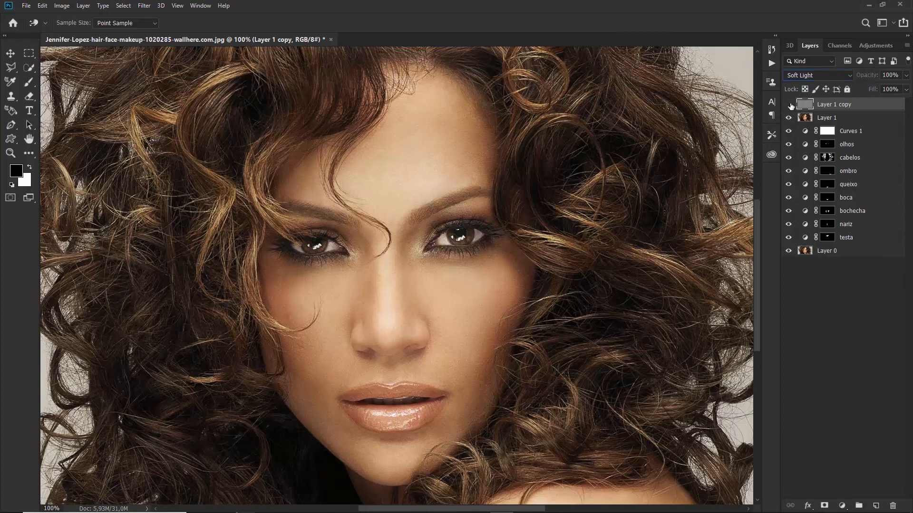
click(789, 105)
click(789, 105)
click(790, 105)
click(789, 105)
click(790, 105)
click(789, 105)
click(789, 105)
click(790, 104)
click(790, 105)
Give the sharpening layer an inverted black mask and set up an 80 px brush
click(825, 505)
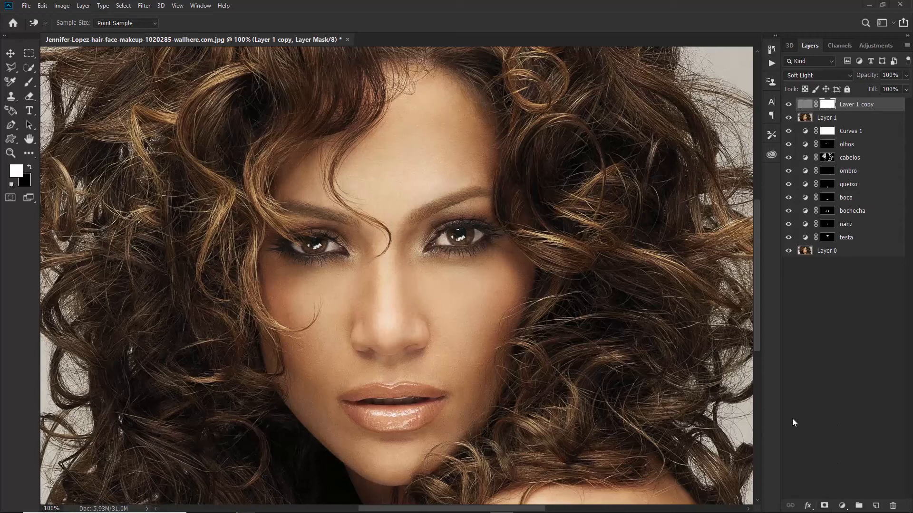
key(ctrl+i)
key(b)
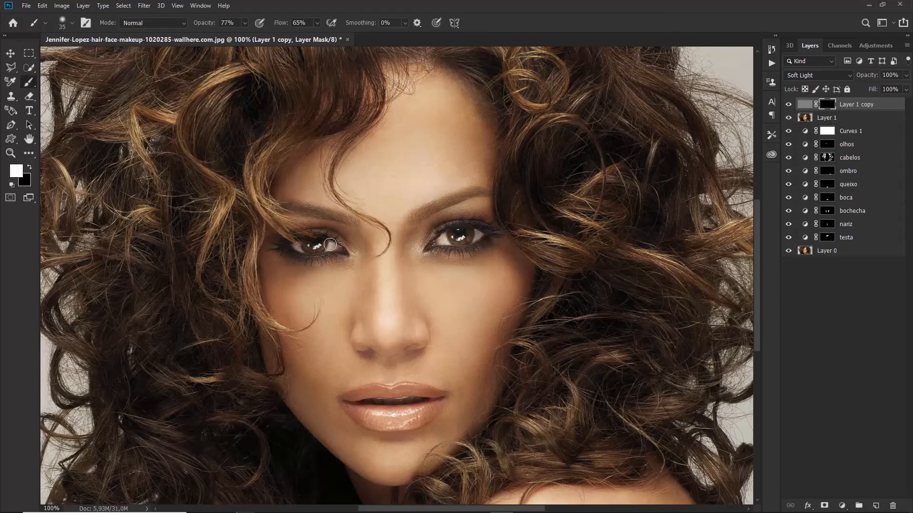
key(bracketright)
key(bracketright)
key(bracketright)
key(bracketright)
key(bracketright)
key(bracketright)
Paint sharpening back over both eyes at 100% brush opacity and flow, comparing the result
drag(282, 253, 288, 250)
drag(206, 21, 299, 26)
key(shift+0)
drag(443, 242, 445, 223)
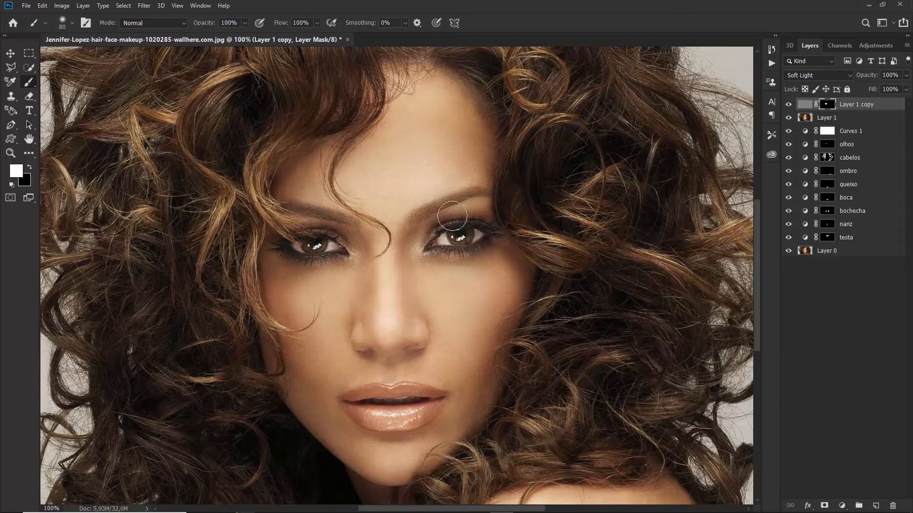
click(789, 105)
click(789, 105)
click(789, 105)
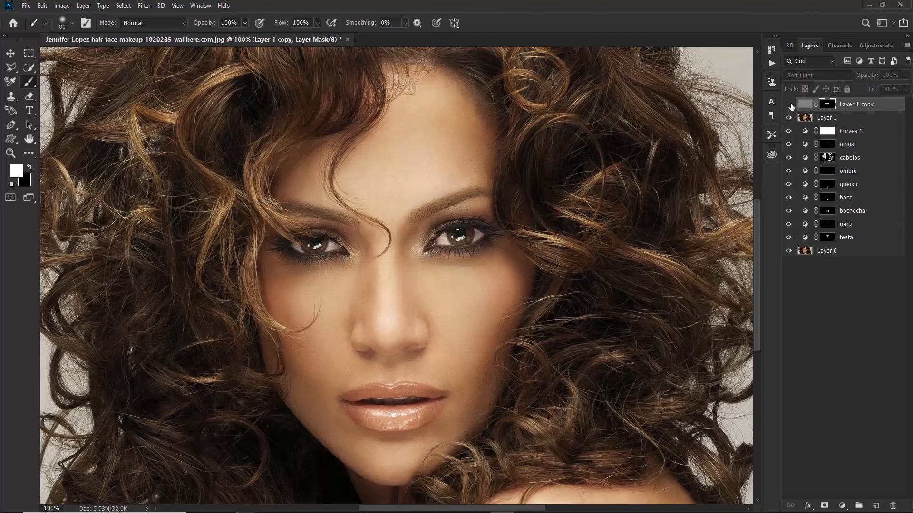
click(790, 105)
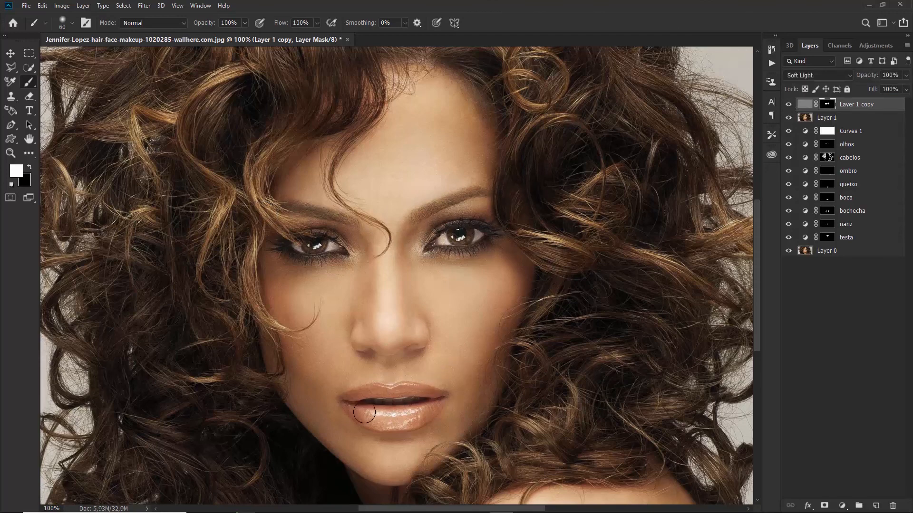
Paint sharpening over the lips with a 60 px brush, then compare with the layer off
key(bracketleft)
key(bracketleft)
mouse_move(375, 419)
mouse_down()
mouse_move(417, 413)
mouse_move(386, 419)
mouse_move(423, 398)
mouse_move(359, 404)
mouse_move(401, 390)
mouse_up()
key(bracketleft)
key(bracketleft)
key(bracketright)
key(bracketright)
key(bracketright)
click(789, 105)
click(789, 105)
Fit the whole portrait in the window and switch between the original photo and the retouched result
key(ctrl+0)
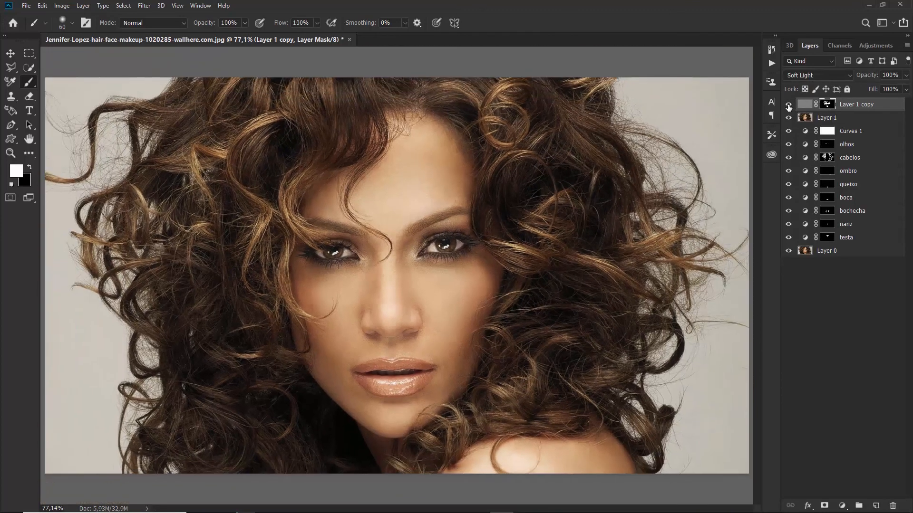
alt+click(789, 251)
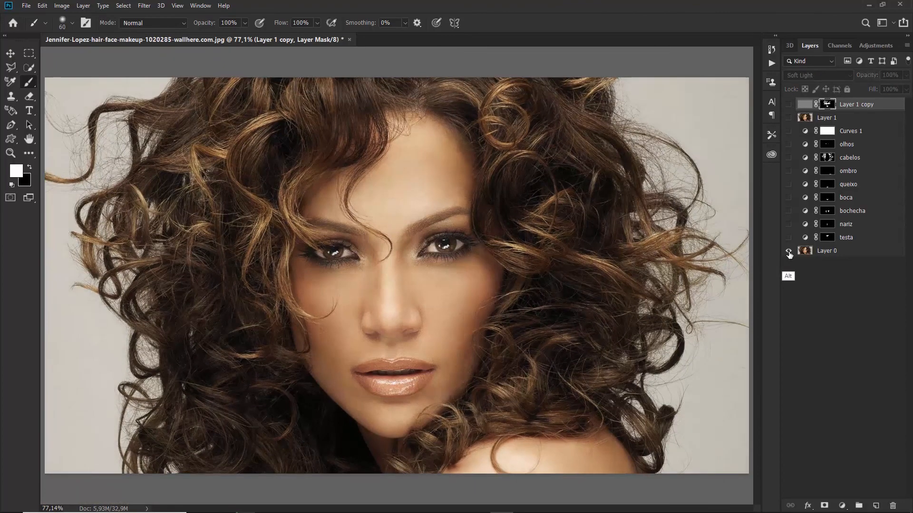
alt+click(789, 251)
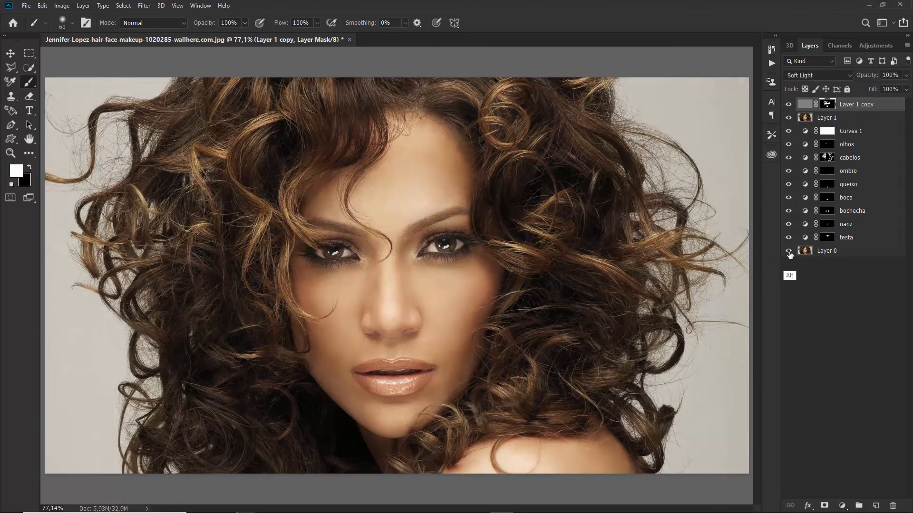
alt+click(789, 251)
alt+click(789, 251)
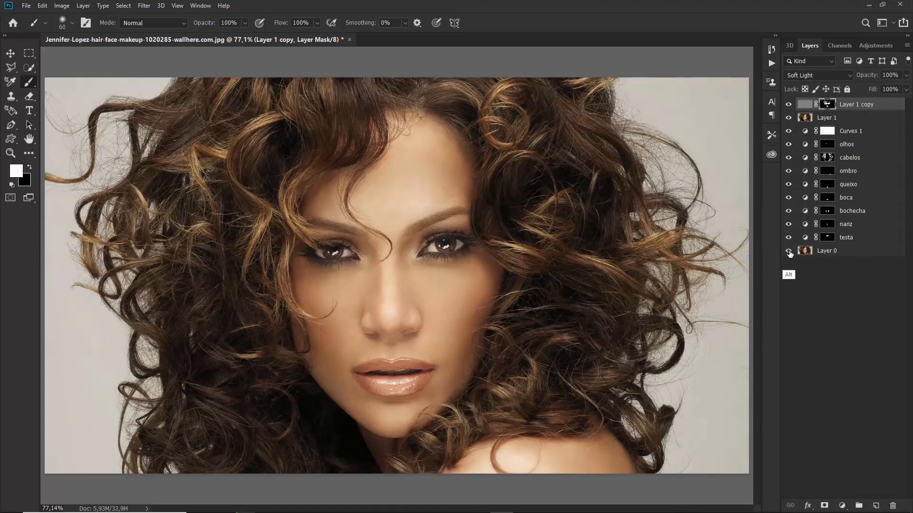